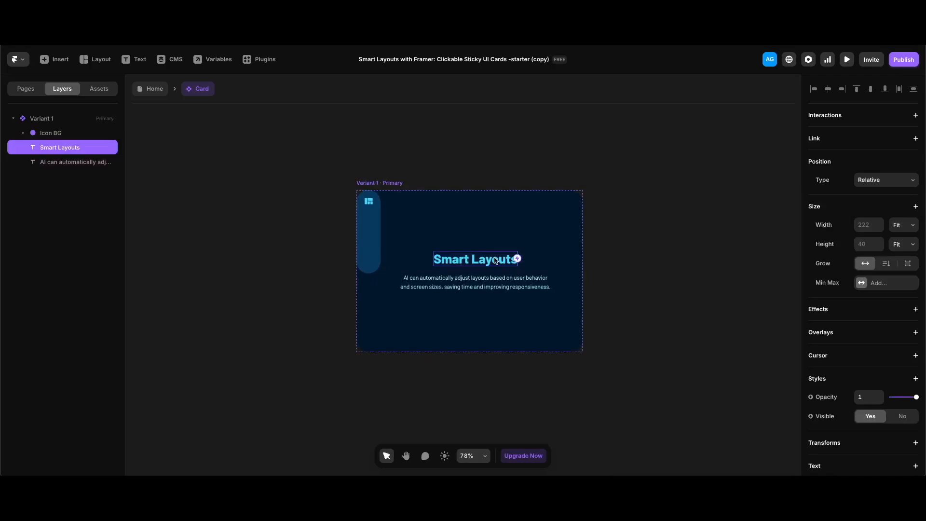
Create a plain text variable named Title for the content of the Smart Layouts heading.
{"action": "scroll", "coordinate": [854, 321], "scroll_direction": "down", "scroll_amount": 3}
{"action": "left_click", "coordinate": [827, 350]}
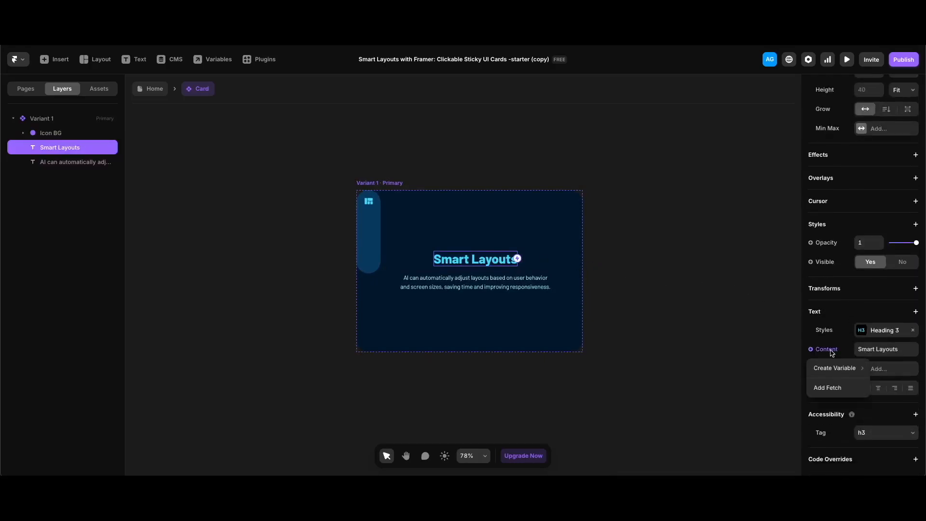
{"action": "mouse_move", "coordinate": [830, 374]}
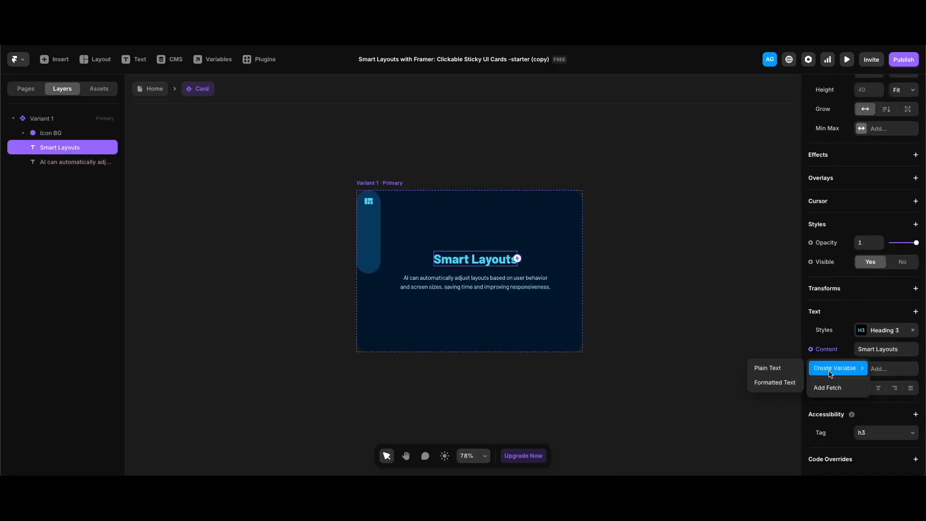
{"action": "left_click", "coordinate": [767, 368]}
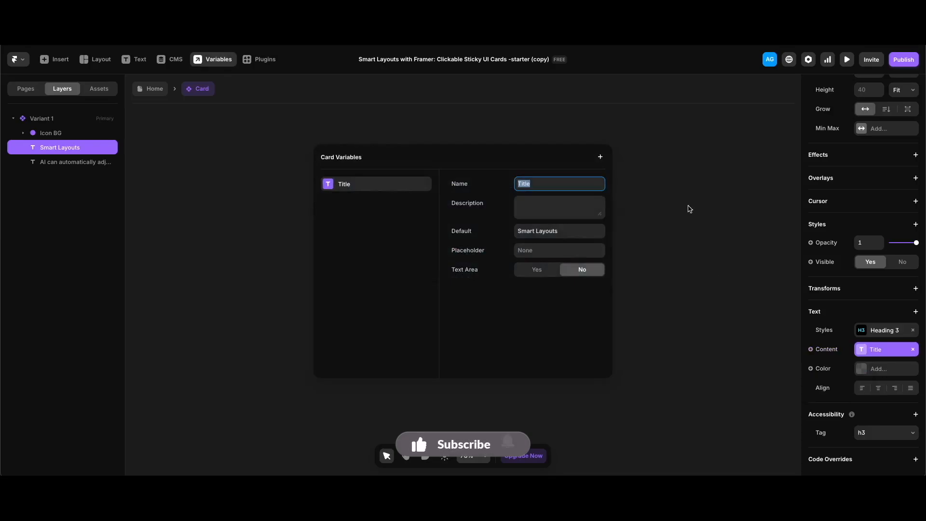
{"action": "left_click", "coordinate": [689, 209]}
Create a formatted text variable named Text for the content of the card's description paragraph.
{"action": "left_click", "coordinate": [480, 287]}
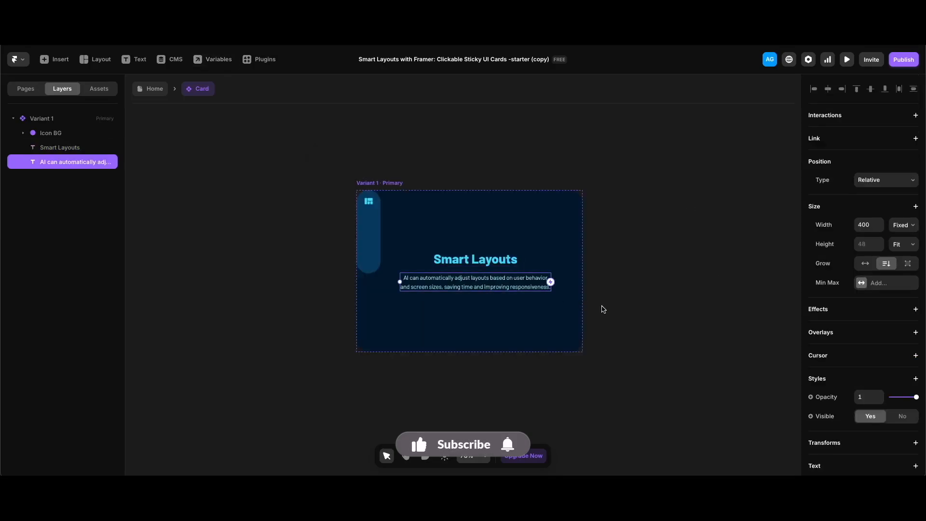
{"action": "scroll", "coordinate": [865, 335], "scroll_direction": "down", "scroll_amount": 4}
{"action": "left_click", "coordinate": [826, 330]}
{"action": "mouse_move", "coordinate": [831, 348]}
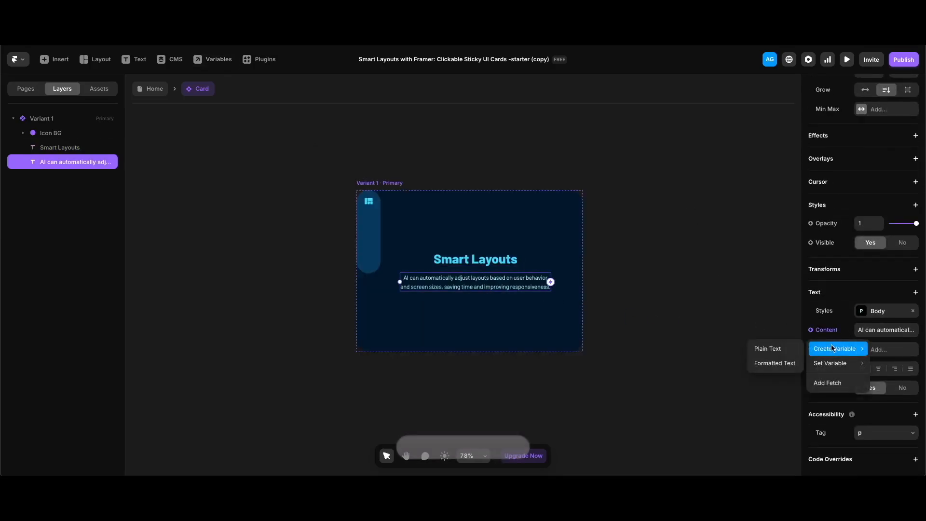
{"action": "left_click", "coordinate": [775, 363]}
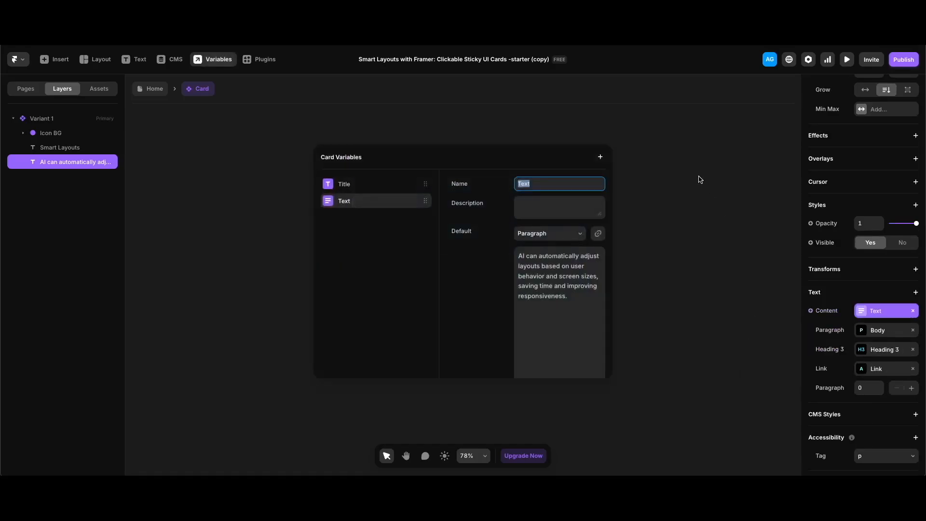
{"action": "left_click", "coordinate": [652, 177]}
Create a variable for the Material icon's Name property and rename it Icon Name.
{"action": "left_click", "coordinate": [373, 204]}
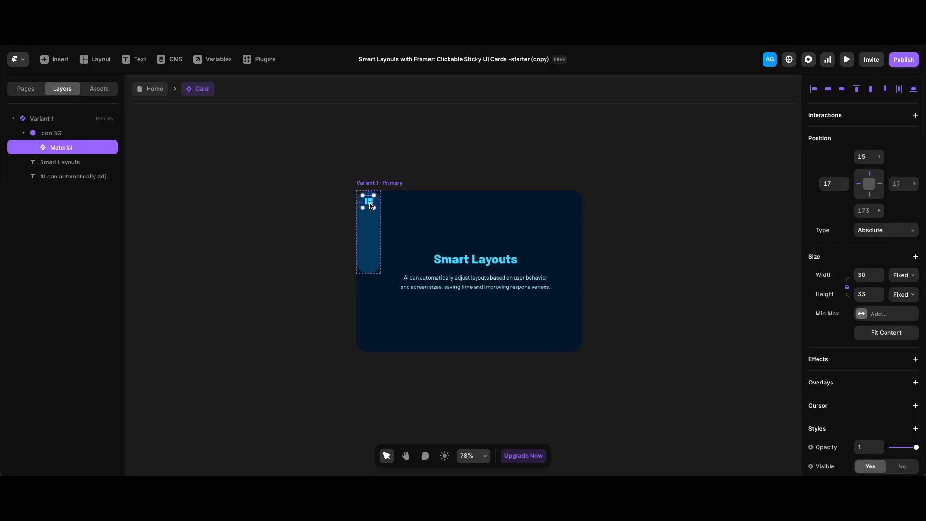
{"action": "scroll", "coordinate": [828, 351], "scroll_direction": "down", "scroll_amount": 5}
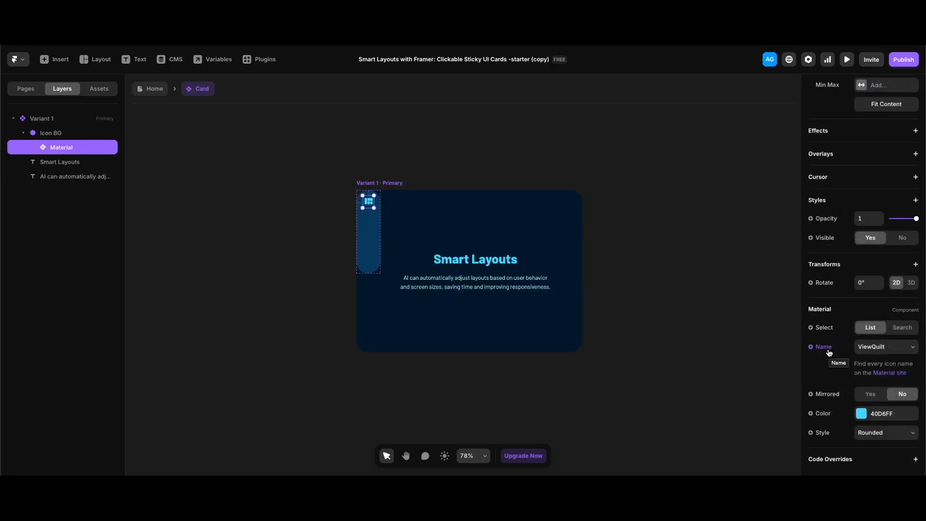
{"action": "left_click", "coordinate": [828, 352]}
{"action": "left_click", "coordinate": [830, 383]}
{"action": "left_click", "coordinate": [547, 182]}
{"action": "key", "text": "super+Left"}
{"action": "type", "text": "Icon Name"}
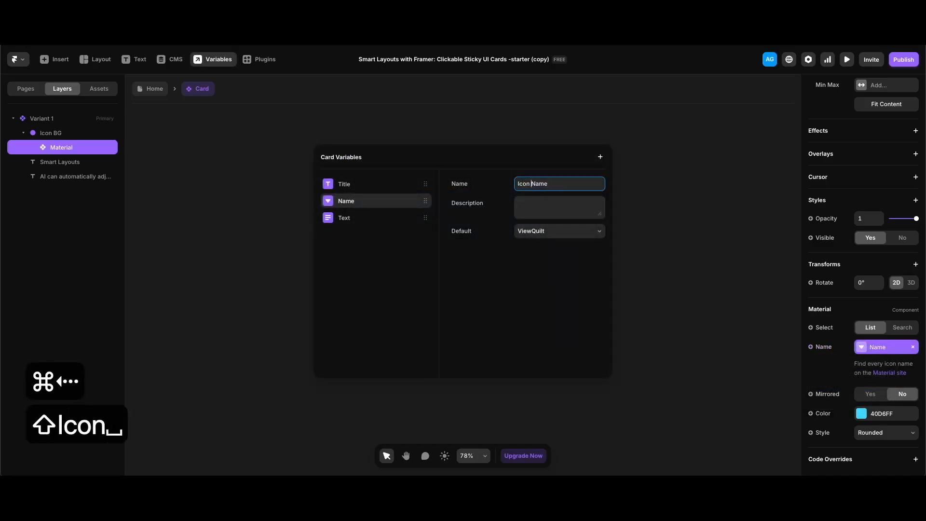
{"action": "key", "text": "Return"}
Add a link to the card's Variant 1 and create a variable for its Link To property.
{"action": "left_click", "coordinate": [61, 119]}
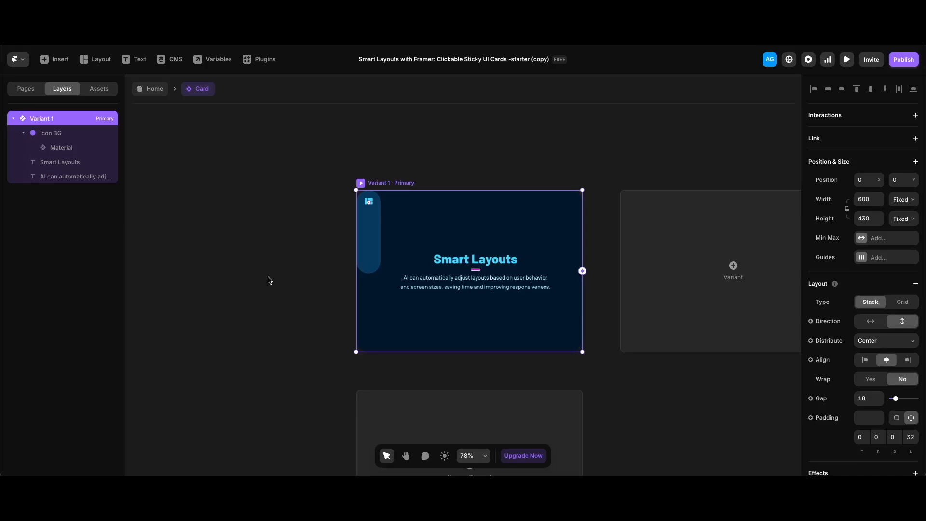
{"action": "left_click", "coordinate": [832, 139]}
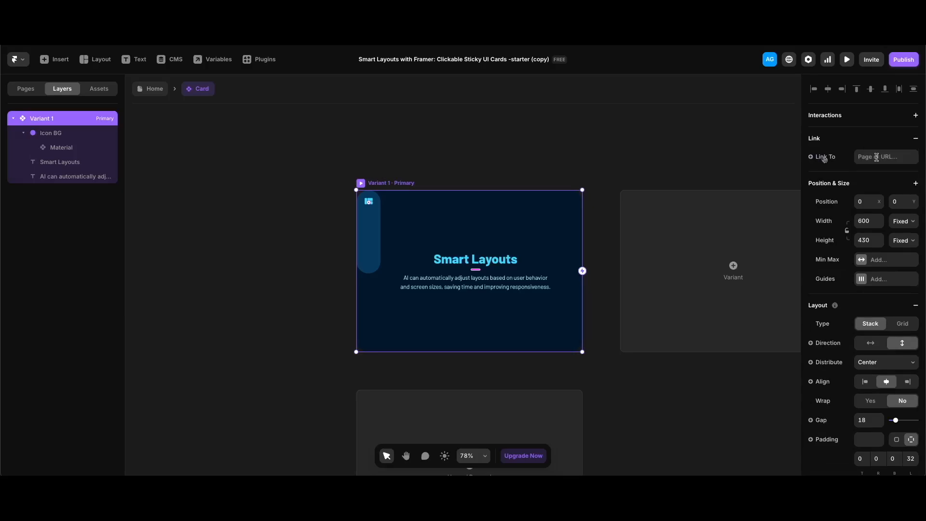
{"action": "left_click", "coordinate": [823, 158]}
{"action": "left_click", "coordinate": [827, 195]}
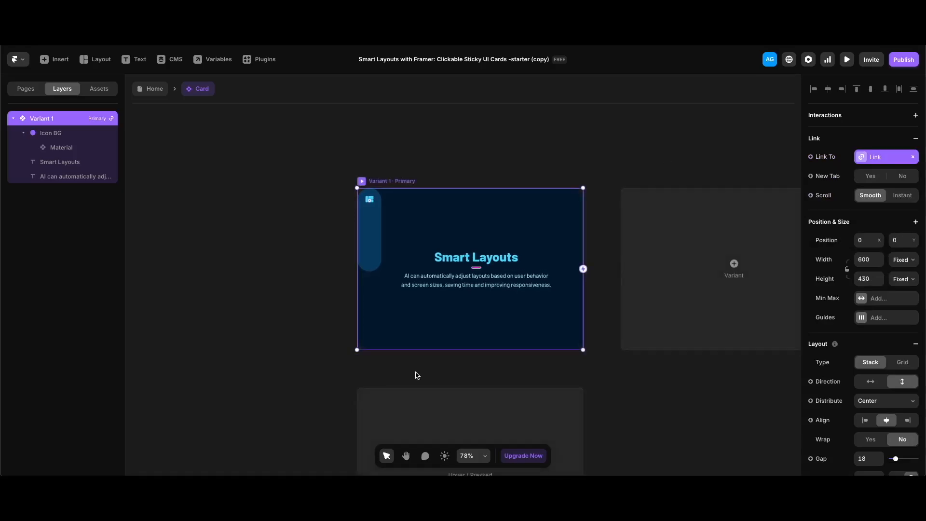
Create a color variable named Background for the fill of Variant 1.
{"action": "scroll", "coordinate": [864, 335], "scroll_direction": "down", "scroll_amount": 10}
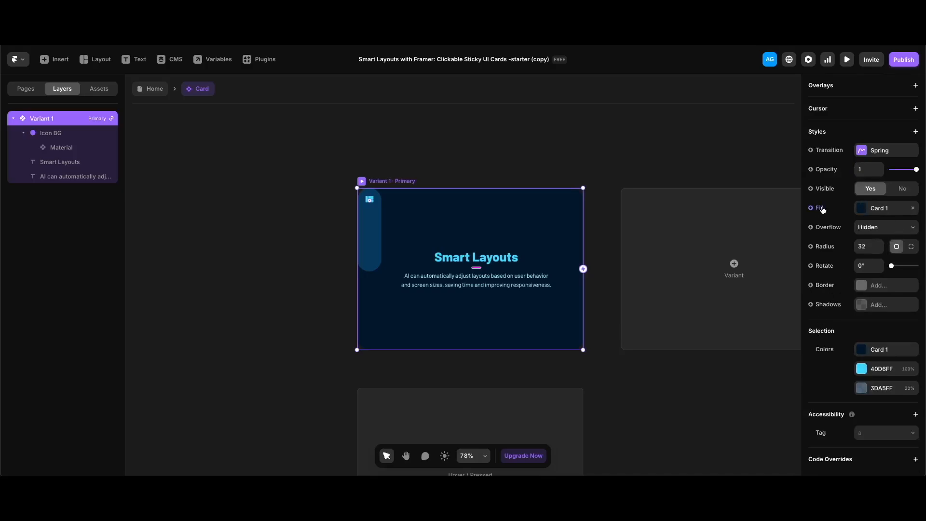
{"action": "left_click", "coordinate": [822, 209]}
{"action": "mouse_move", "coordinate": [826, 246]}
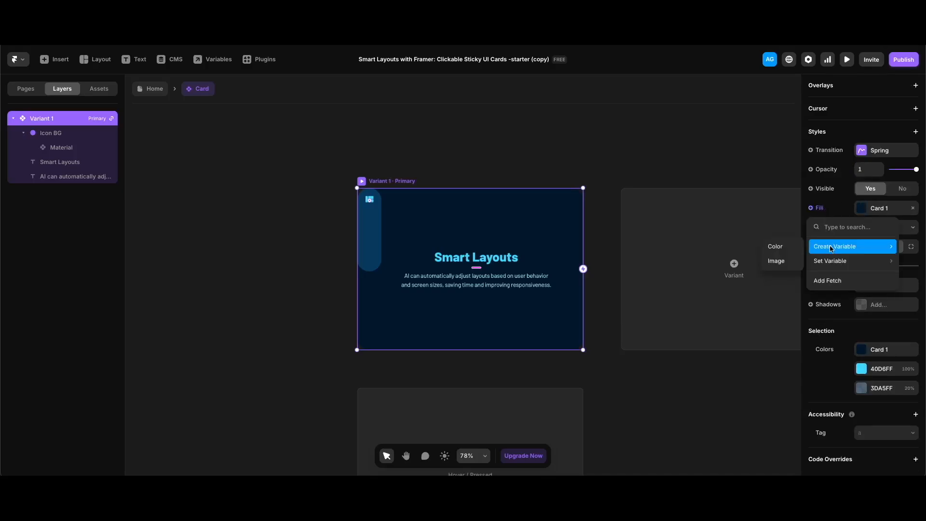
{"action": "left_click", "coordinate": [780, 247]}
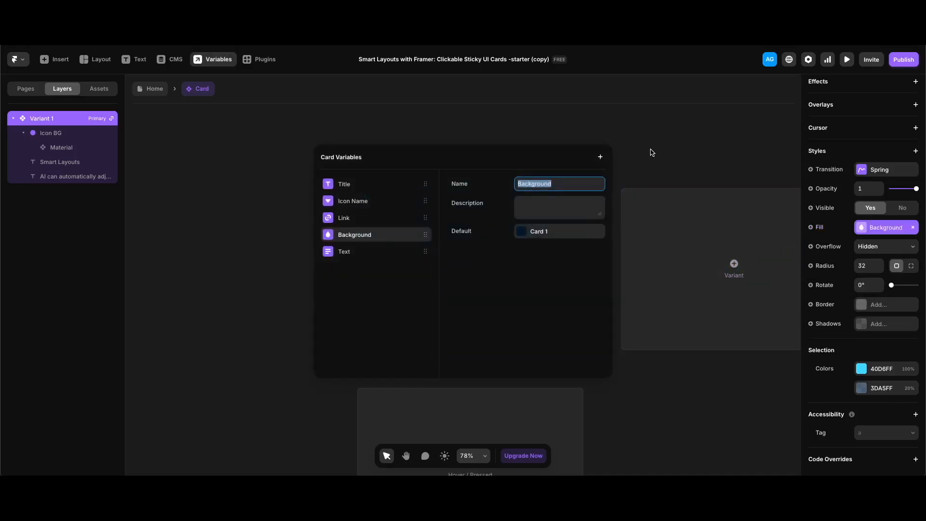
{"action": "key", "text": "Escape"}
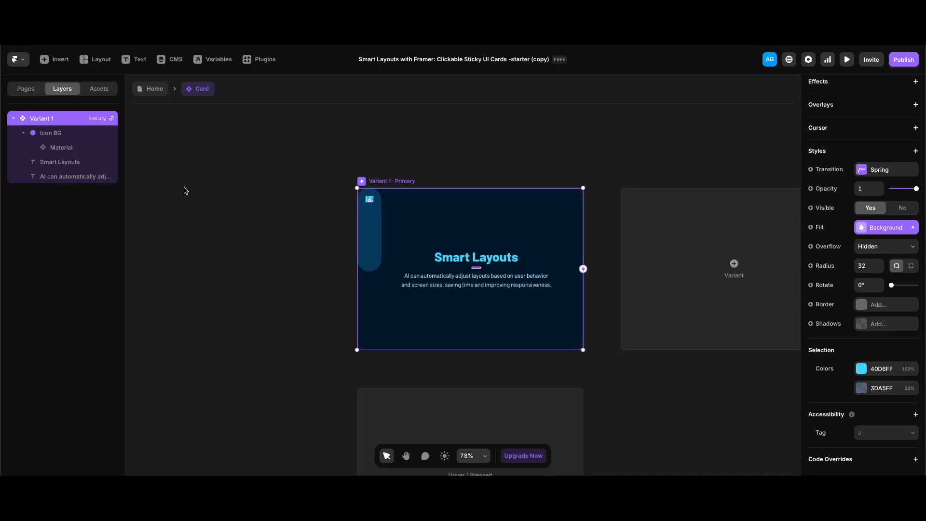
Insert a Ticker inside Icon BG and resize it to fill the shape at 64 by 220.
{"action": "left_click", "coordinate": [66, 58]}
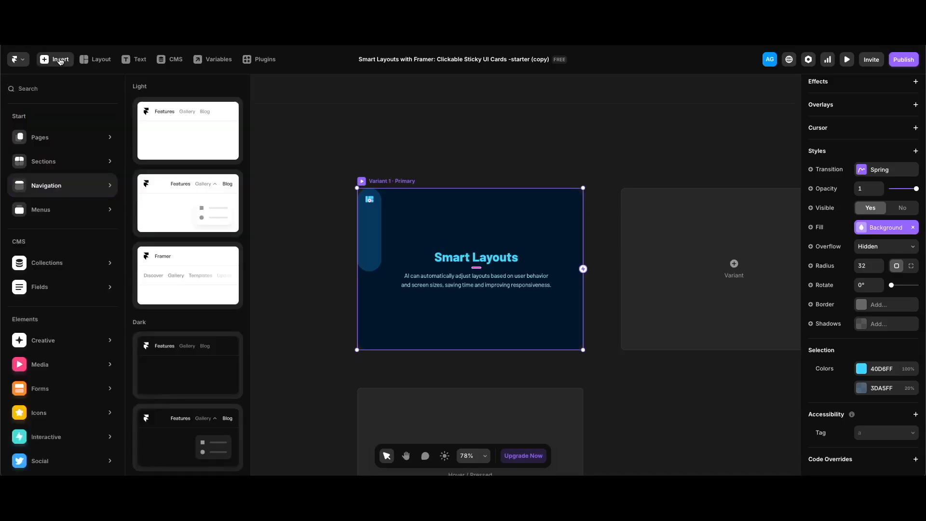
{"action": "type", "text": "ticker"}
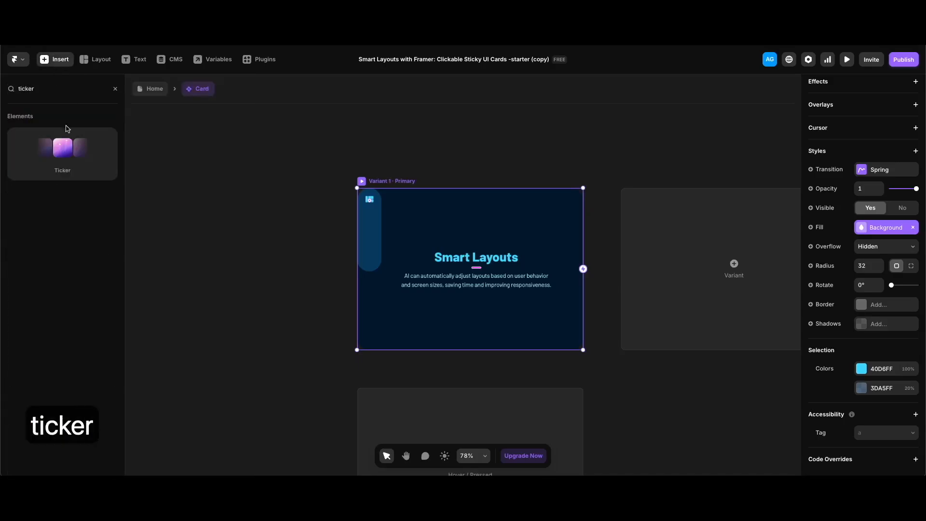
{"action": "left_click_drag", "start_coordinate": [61, 145], "coordinate": [372, 242]}
{"action": "left_click_drag", "start_coordinate": [445, 225], "coordinate": [381, 225]}
{"action": "left_click_drag", "start_coordinate": [293, 225], "coordinate": [357, 225]}
{"action": "left_click_drag", "start_coordinate": [368, 196], "coordinate": [368, 188]}
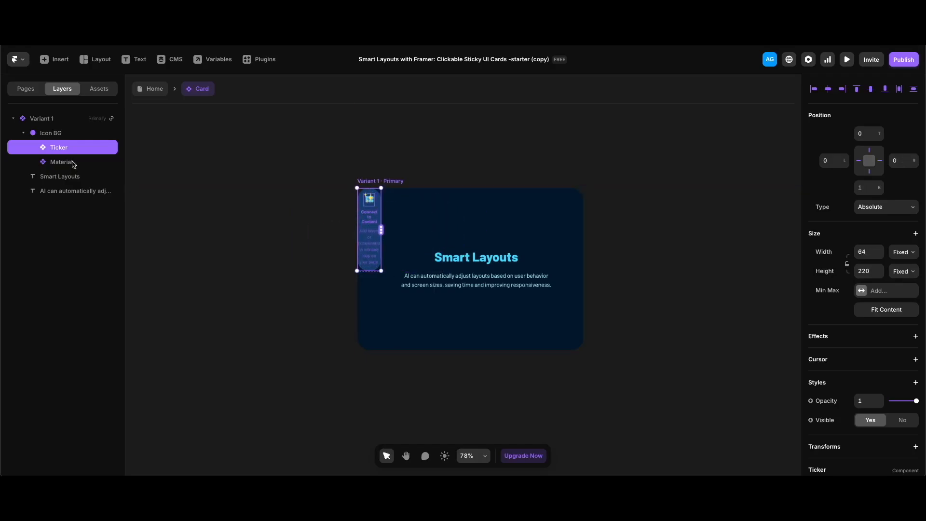
Copy the Material icon onto the canvas outside the card and connect the Ticker to that copy.
{"action": "left_click", "coordinate": [73, 162]}
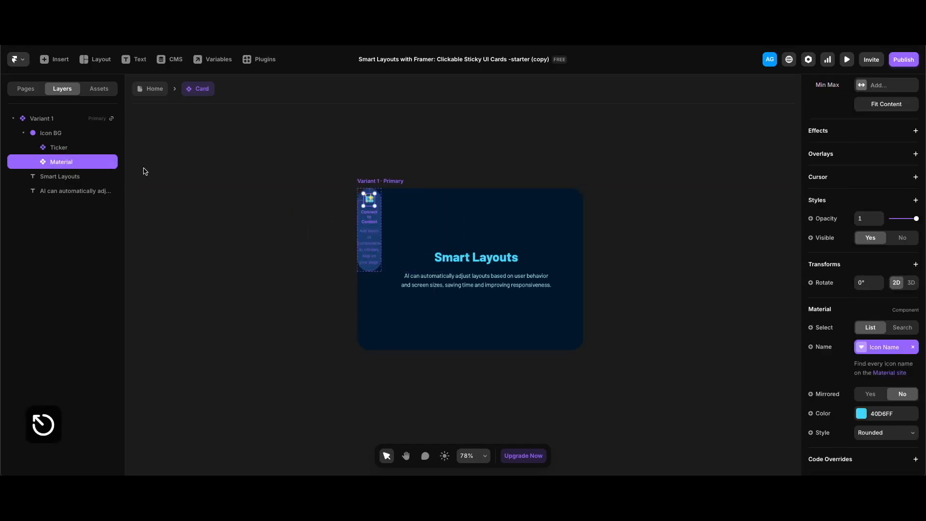
{"action": "key", "text": "super+c"}
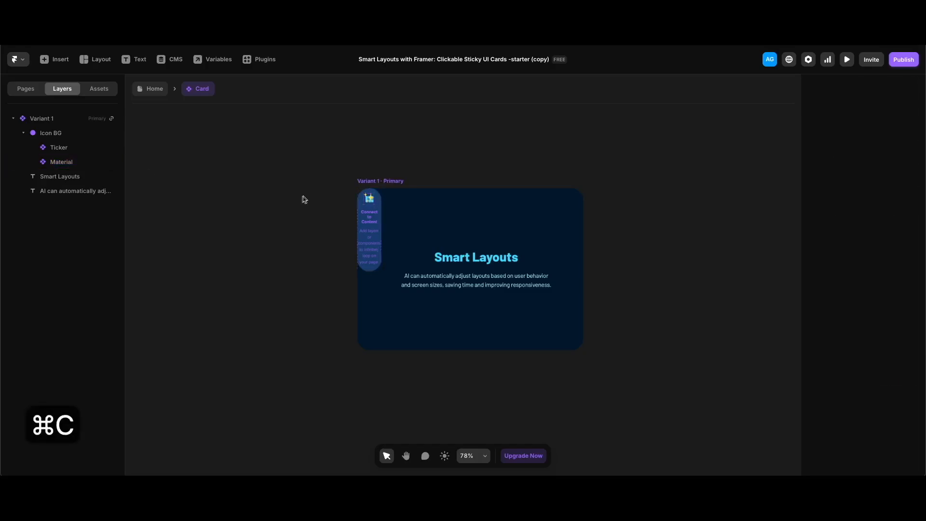
{"action": "key", "text": "super+v"}
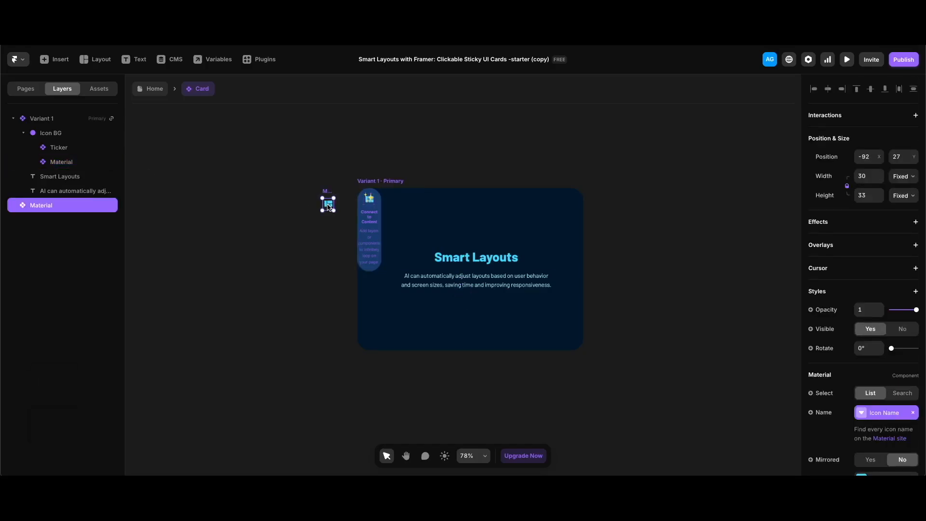
{"action": "left_click", "coordinate": [379, 228]}
{"action": "left_click_drag", "start_coordinate": [381, 230], "coordinate": [328, 203]}
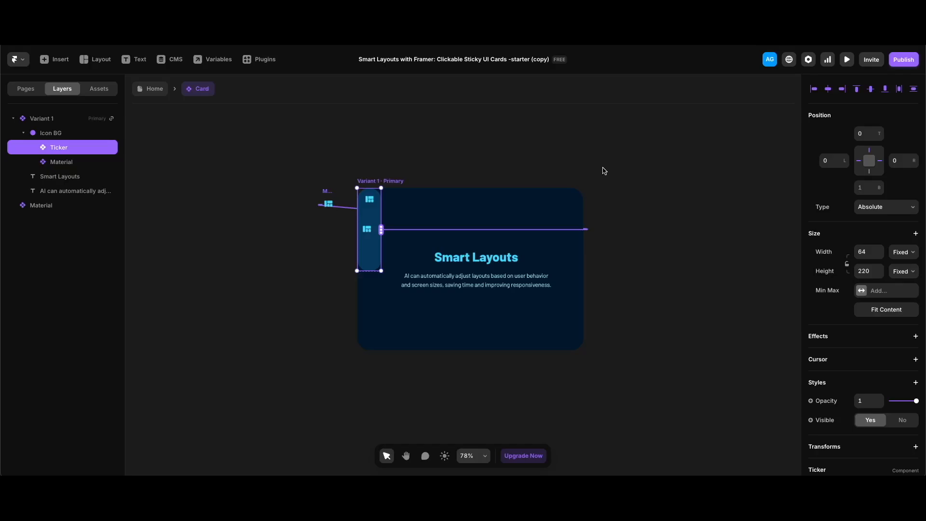
Set the Ticker's opacity to 0, its speed to 0% and its direction to down.
{"action": "scroll", "coordinate": [848, 289], "scroll_direction": "down", "scroll_amount": 3}
{"action": "left_click_drag", "start_coordinate": [916, 290], "coordinate": [890, 292]}
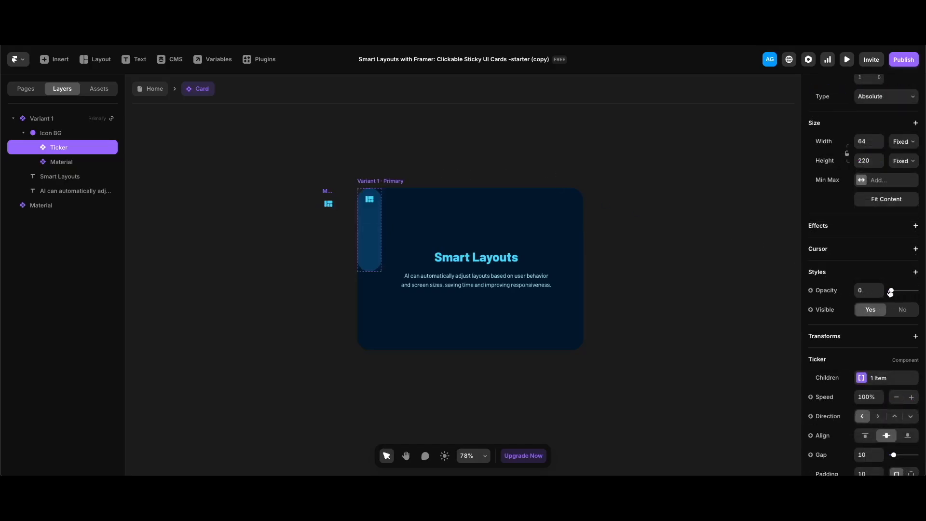
{"action": "scroll", "coordinate": [867, 295], "scroll_direction": "down", "scroll_amount": 1}
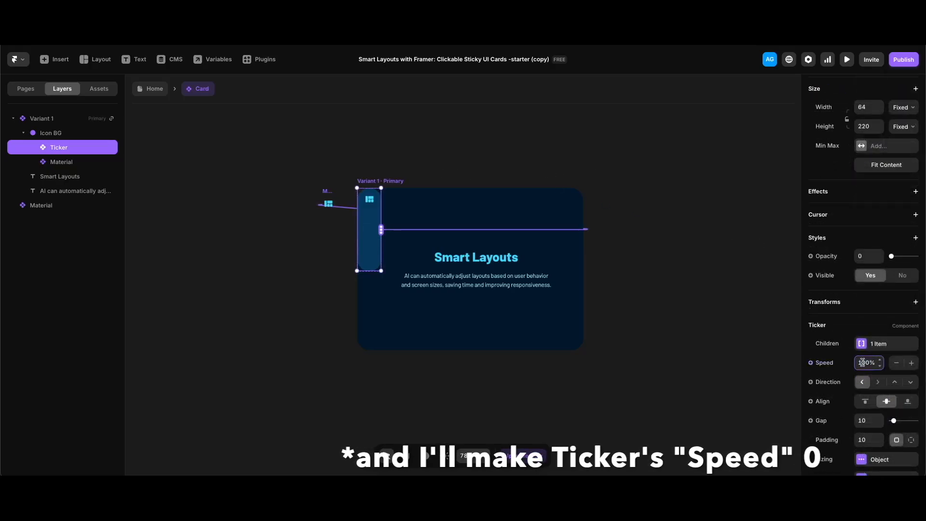
{"action": "type", "text": "0"}
{"action": "key", "text": "Return"}
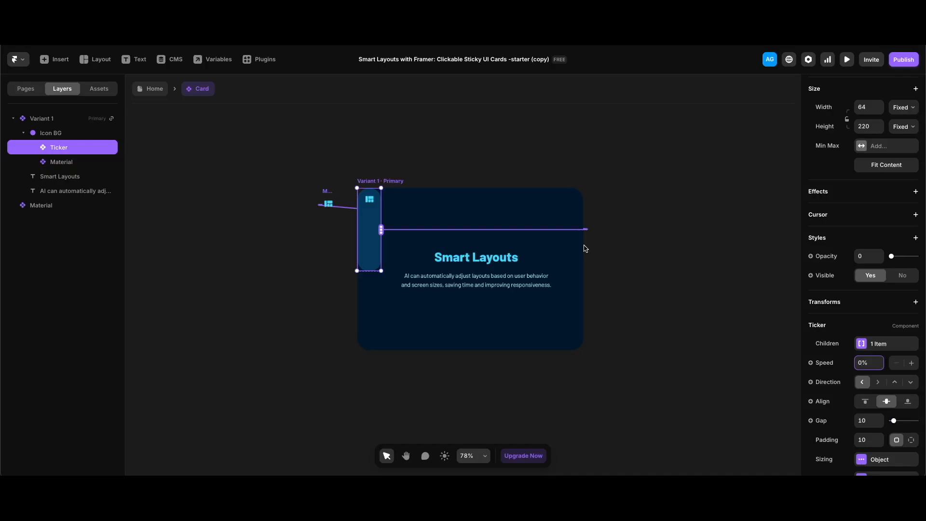
{"action": "left_click", "coordinate": [914, 387]}
Duplicate Variant 1 as a new variant and stretch its Icon BG to the full card height of 430.
{"action": "left_click", "coordinate": [396, 181]}
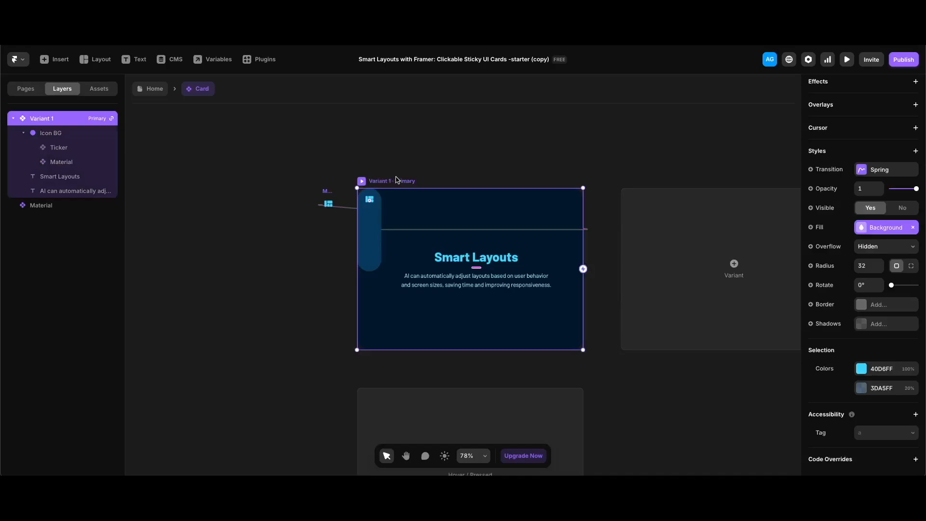
{"action": "key", "text": "super+d"}
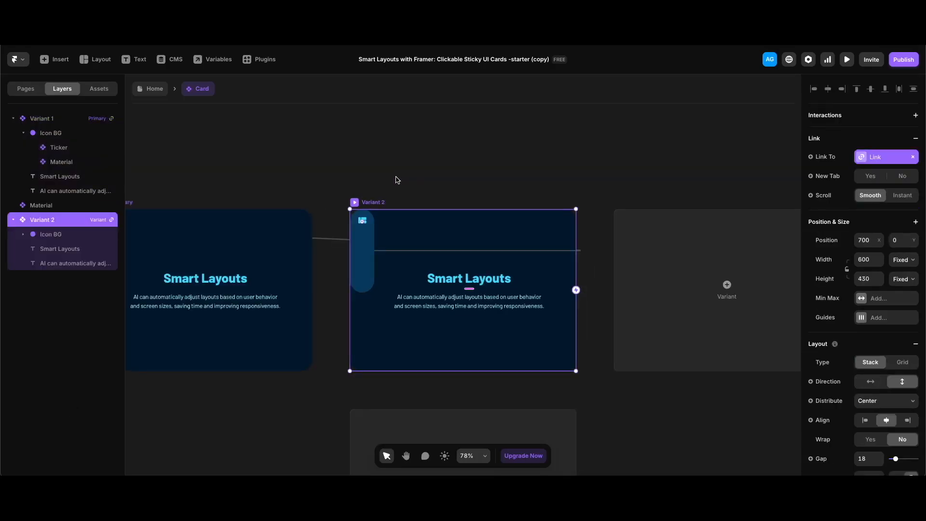
{"action": "left_click", "coordinate": [70, 233]}
{"action": "left_click_drag", "start_coordinate": [361, 292], "coordinate": [362, 371]}
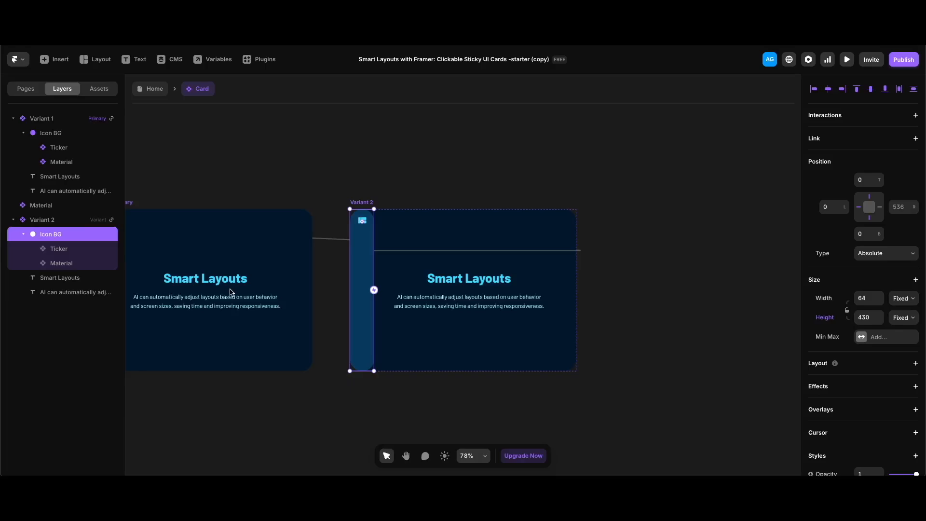
Set the opacity of the Material icon in Variant 2 to 0.
{"action": "left_click", "coordinate": [68, 264]}
{"action": "scroll", "coordinate": [896, 359], "scroll_direction": "down", "scroll_amount": 2}
{"action": "left_click_drag", "start_coordinate": [915, 361], "coordinate": [679, 356]}
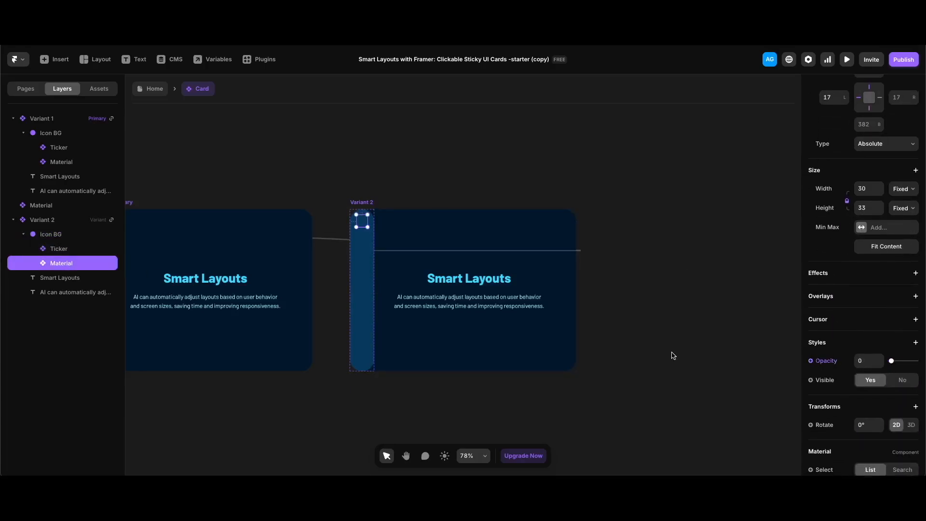
Set the Variant 2 Ticker's opacity to 1 and stretch it to a height of 430.
{"action": "left_click", "coordinate": [68, 248]}
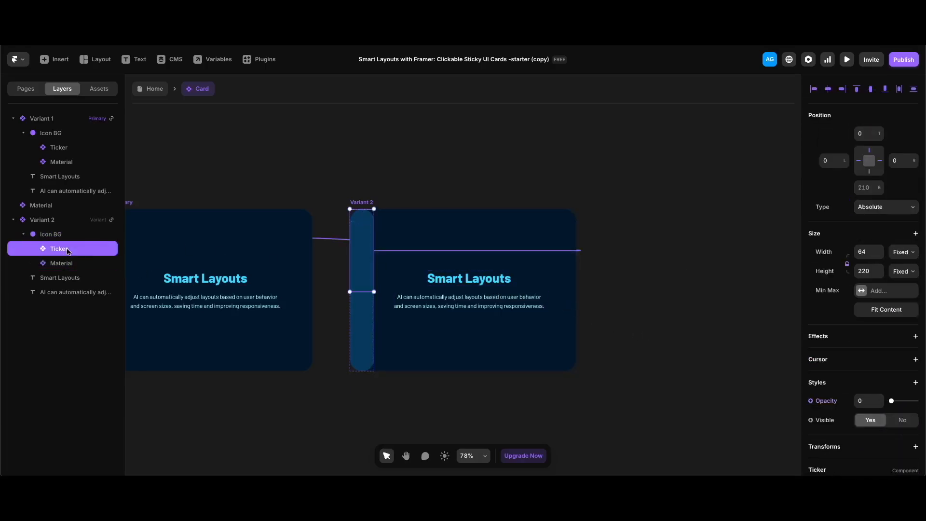
{"action": "scroll", "coordinate": [849, 333], "scroll_direction": "down", "scroll_amount": 2}
{"action": "left_click_drag", "start_coordinate": [891, 342], "coordinate": [917, 341]}
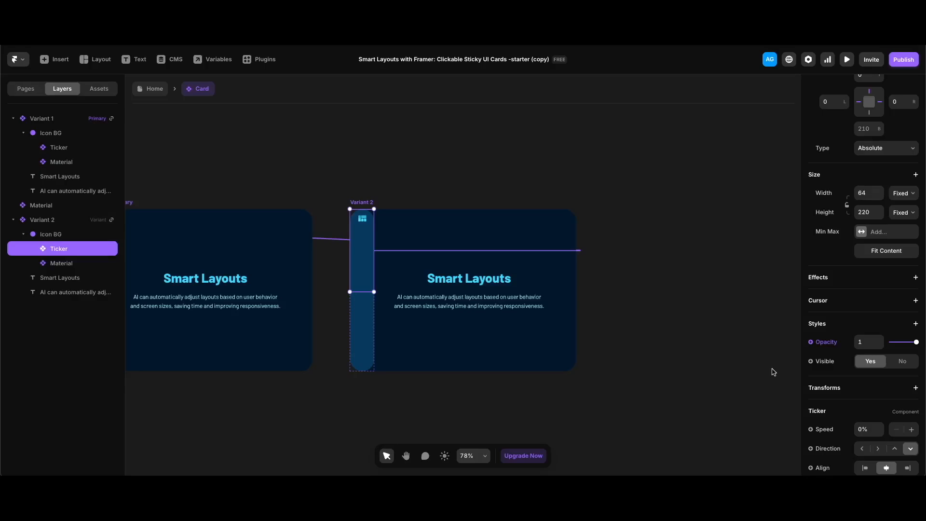
{"action": "left_click_drag", "start_coordinate": [360, 290], "coordinate": [360, 370]}
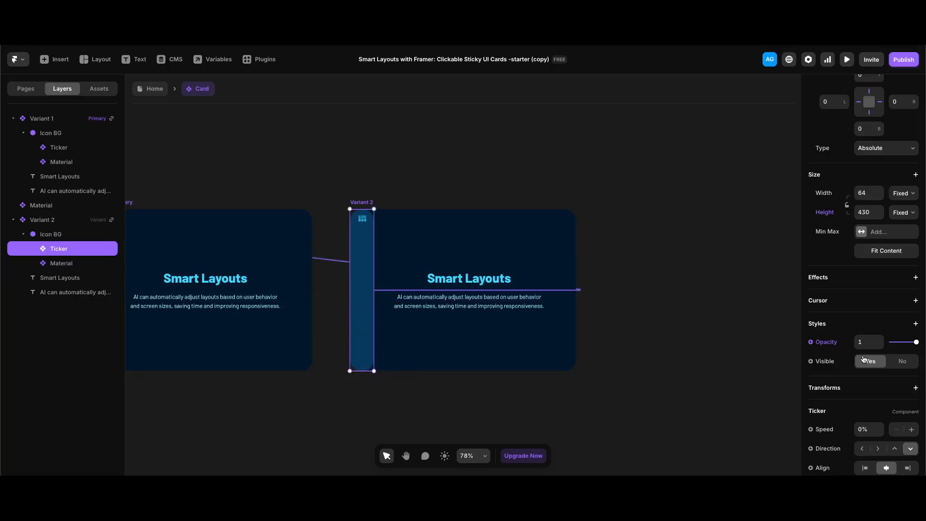
Set the speed of the Ticker in Variant 2 to 30%.
{"action": "scroll", "coordinate": [863, 357], "scroll_direction": "down", "scroll_amount": 3}
{"action": "left_click", "coordinate": [858, 269]}
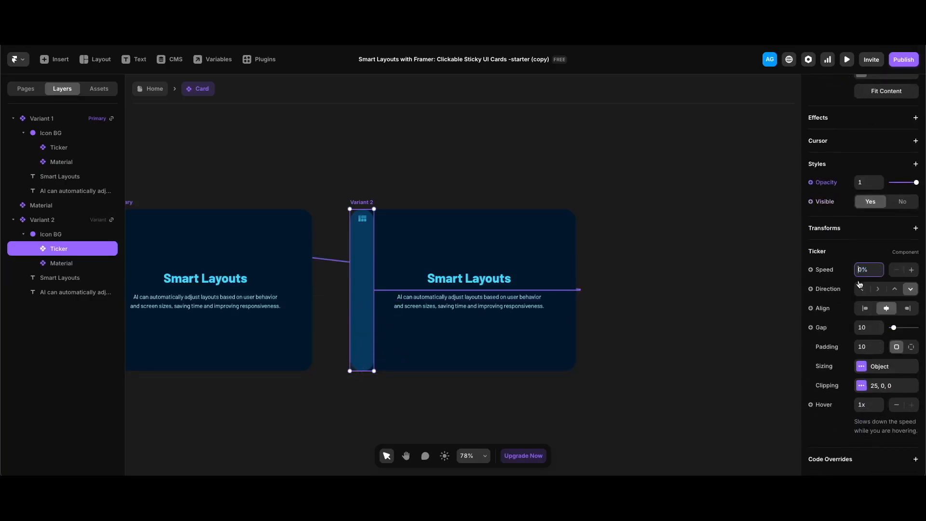
{"action": "type", "text": "3"}
{"action": "key", "text": "Return"}
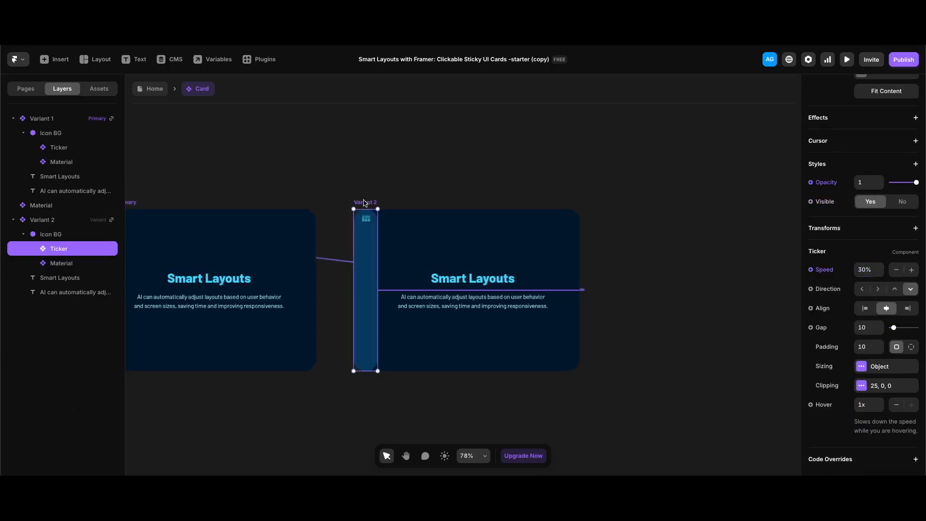
Preview Variant 2 of the card component to check its icon ticker animation.
{"action": "left_click", "coordinate": [364, 203]}
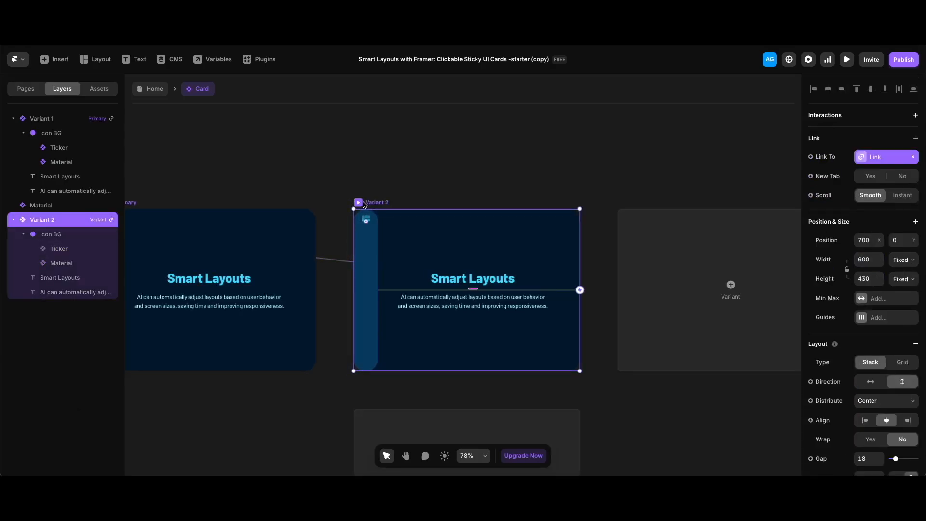
{"action": "key", "text": "super+p"}
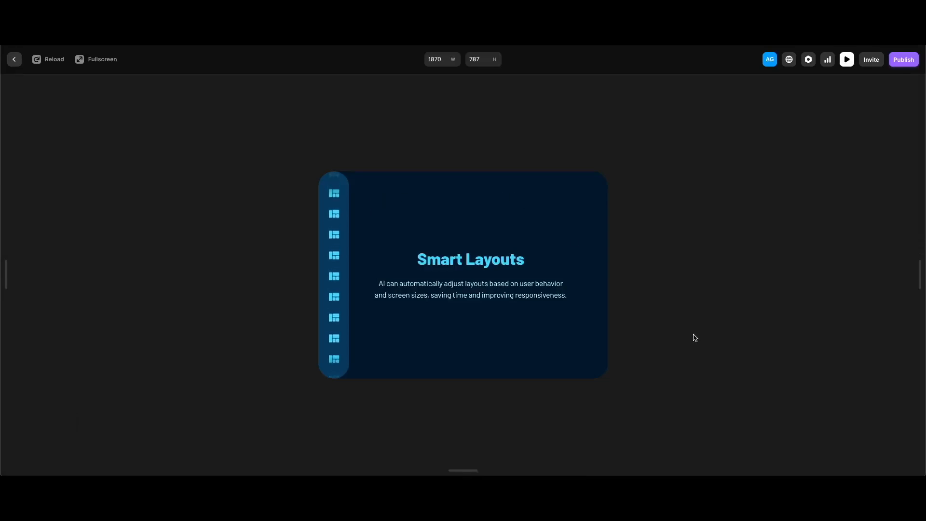
{"action": "key", "text": "Escape"}
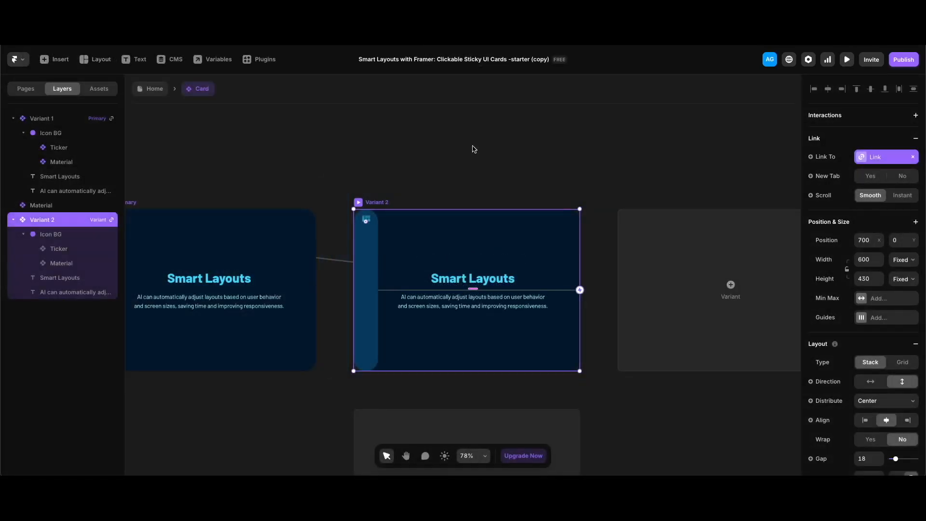
Return to the Home page, duplicate the card and set the copy's title to "Content Generation".
{"action": "key", "text": "Escape"}
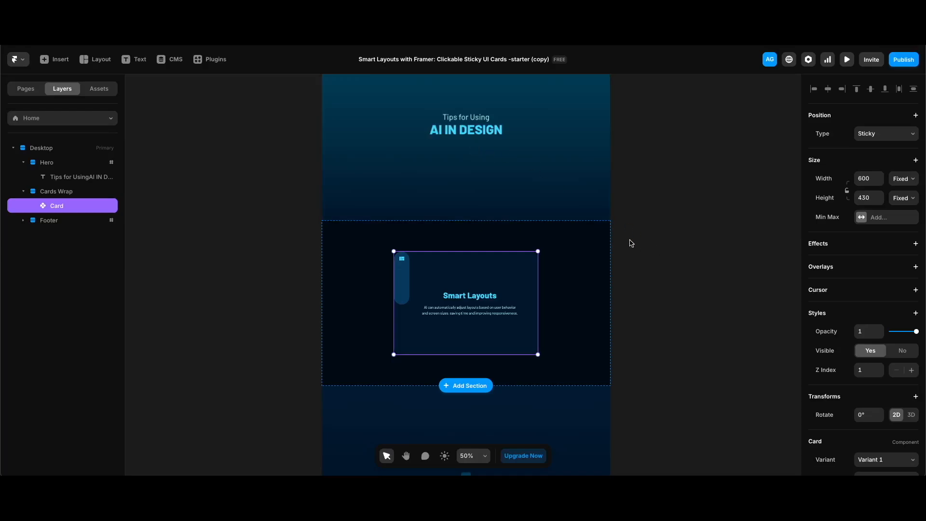
{"action": "scroll", "coordinate": [514, 154], "scroll_direction": "down", "scroll_amount": 3}
{"action": "key", "text": "ctrl+d"}
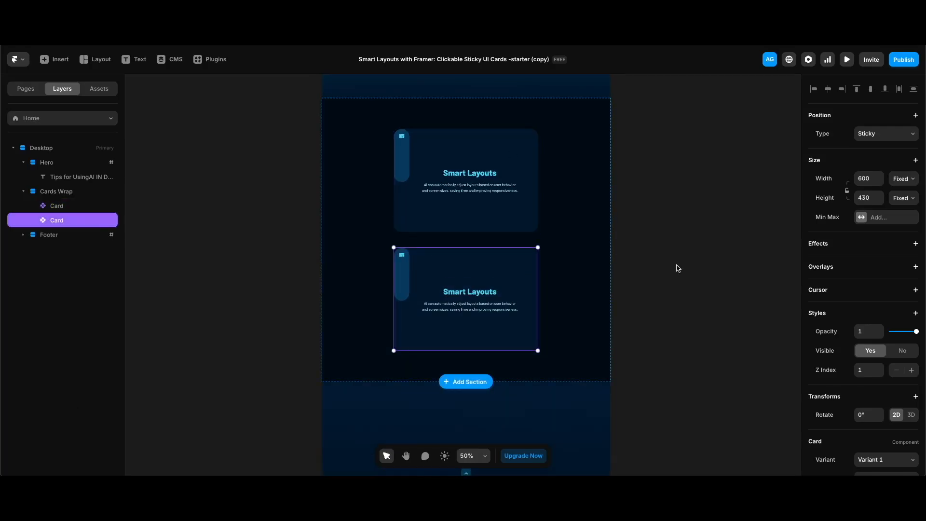
{"action": "scroll", "coordinate": [897, 299], "scroll_direction": "down", "scroll_amount": 3}
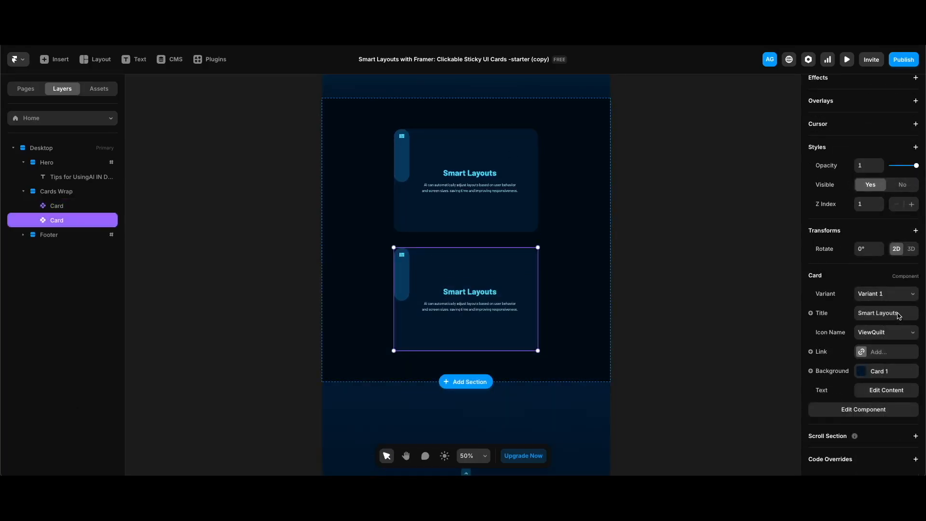
{"action": "left_click", "coordinate": [897, 313]}
{"action": "type", "text": "Content Generation"}
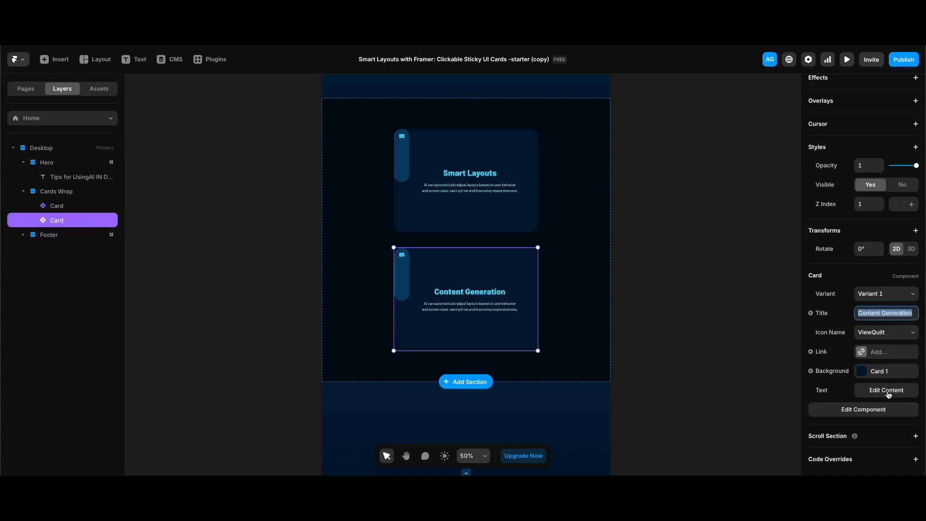
Replace the Content Generation card's text with "Use AI to generate text and image suggestions that match the tone and purpose of your site.".
{"action": "left_click", "coordinate": [886, 389]}
{"action": "left_click", "coordinate": [772, 356]}
{"action": "key", "text": "super+a"}
{"action": "type", "text": "Use AI to generate text and image suggestions that match the tone and purpose of your site."}
{"action": "left_click", "coordinate": [438, 275]}
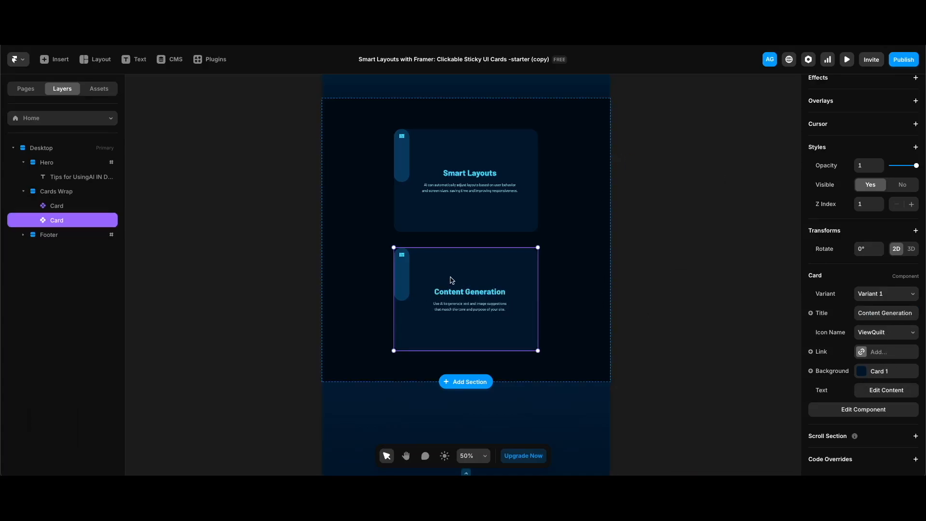
Set the Content Generation card's icon to Image and its background to the Card 2 color style.
{"action": "left_click", "coordinate": [897, 332]}
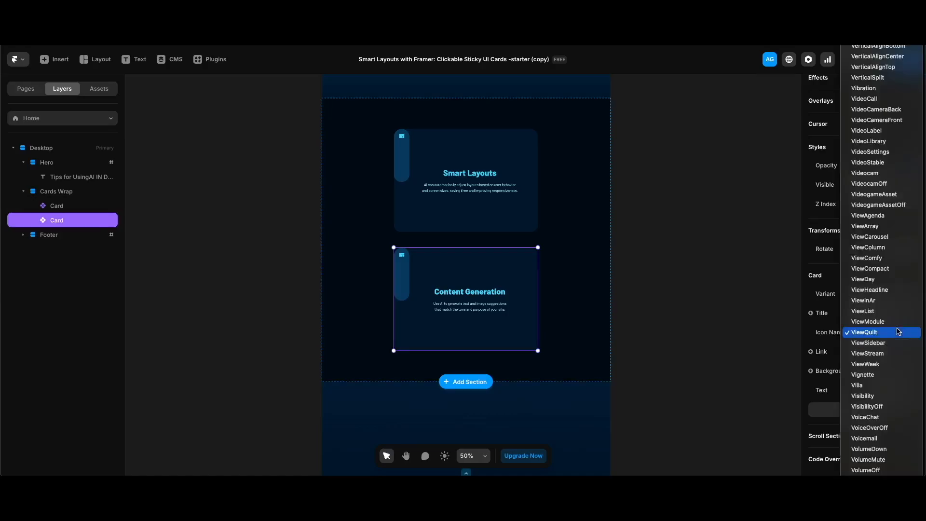
{"action": "type", "text": "image"}
{"action": "key", "text": "Return"}
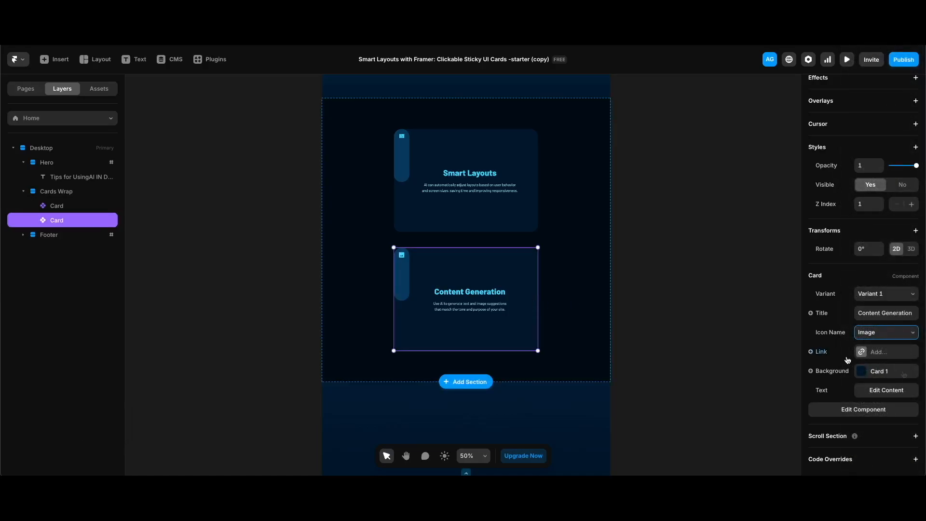
{"action": "left_click", "coordinate": [902, 372]}
{"action": "left_click", "coordinate": [707, 422]}
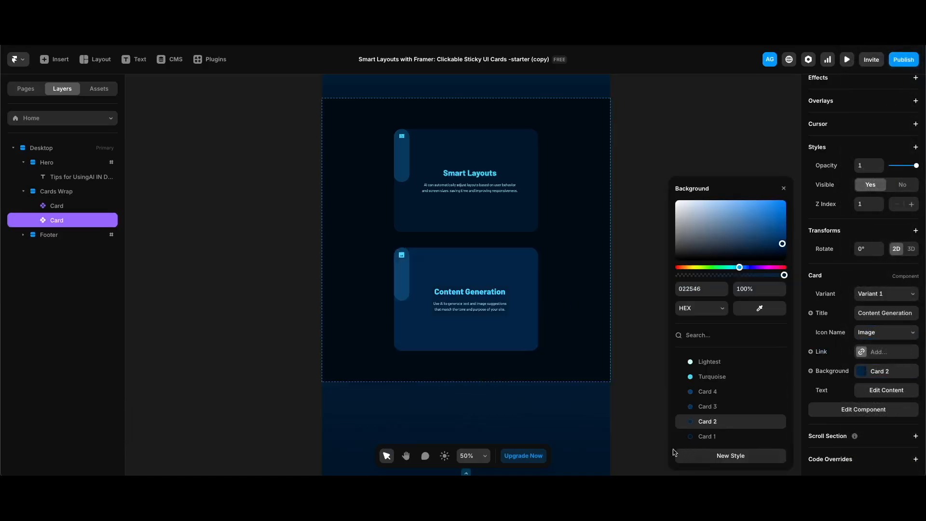
{"action": "left_click", "coordinate": [643, 283]}
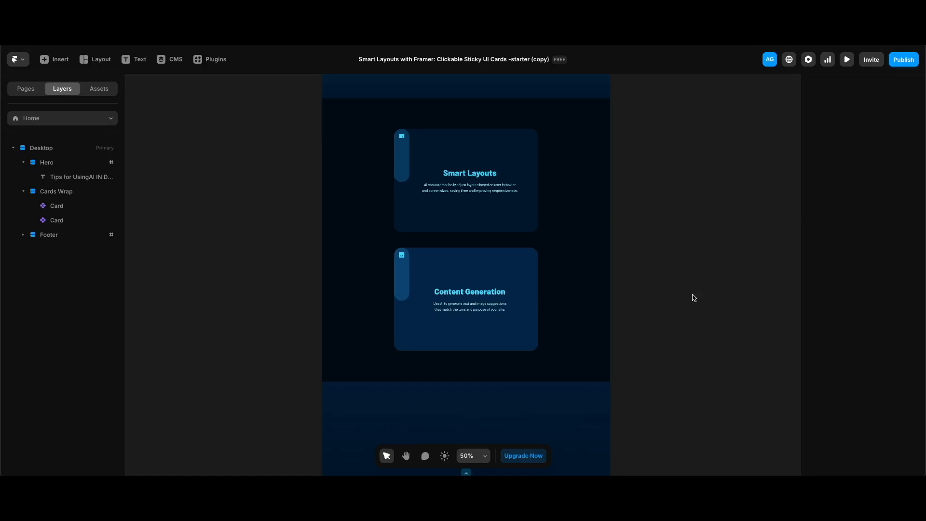
Rewrite the User Insights card's text as "AI tools can analyze user behavior to help you refine UX and make smarter design decisions." and duplicate the card.
{"action": "key", "text": "super+a"}
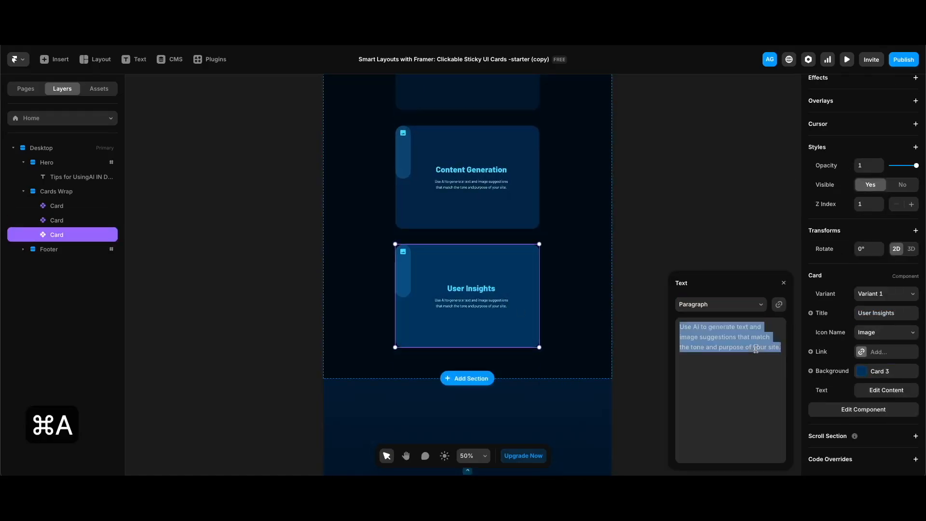
{"action": "scroll", "coordinate": [505, 262], "scroll_direction": "down", "scroll_amount": 1}
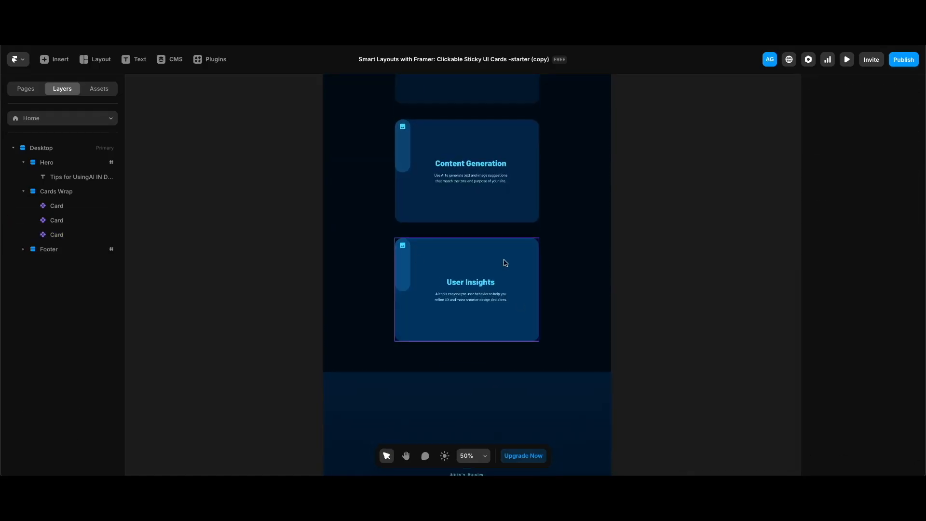
{"action": "key", "text": "super+d"}
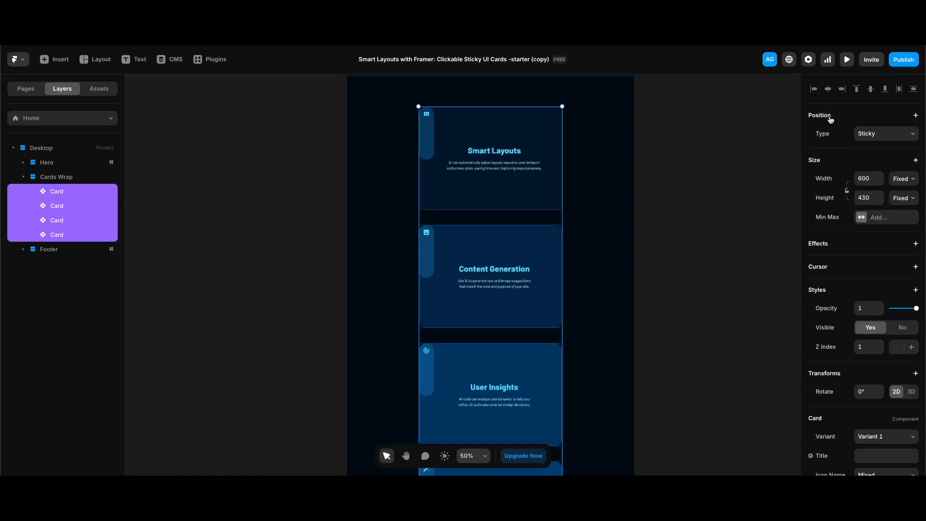
Add a Top property to the sticky position of all four cards and set it to 56.
{"action": "left_click", "coordinate": [830, 118]}
{"action": "left_click", "coordinate": [839, 124]}
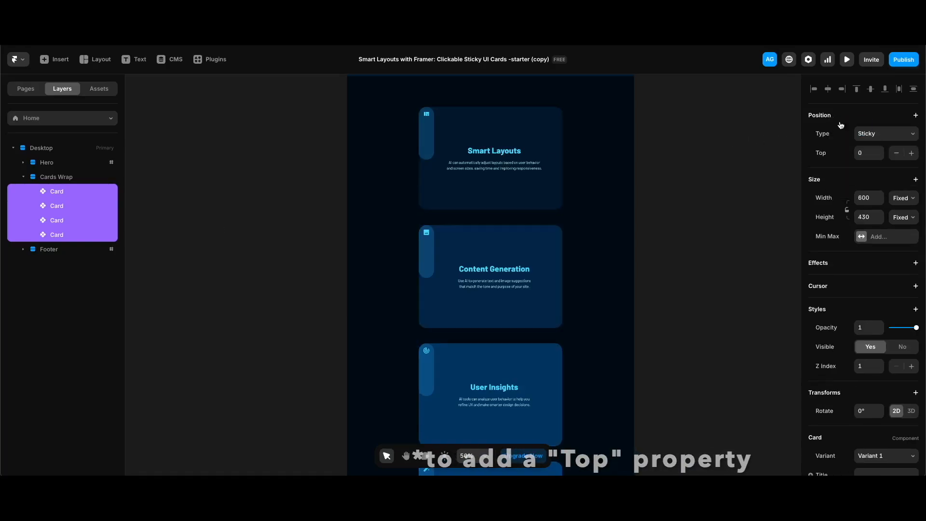
{"action": "left_click", "coordinate": [870, 153]}
{"action": "type", "text": "56"}
{"action": "key", "text": "Return"}
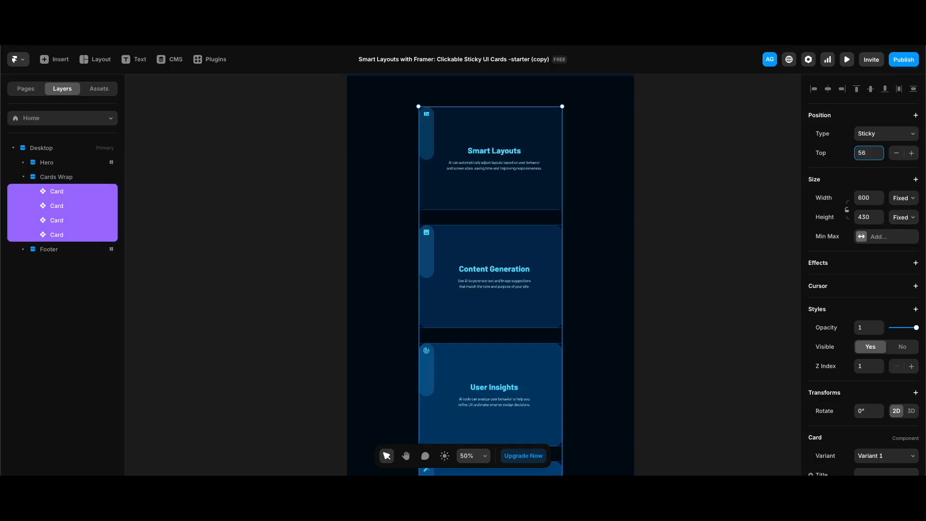
Exclude the first card from the selection and set the sticky Top of the other three to 112.
{"action": "left_click", "coordinate": [65, 193], "text": "shift"}
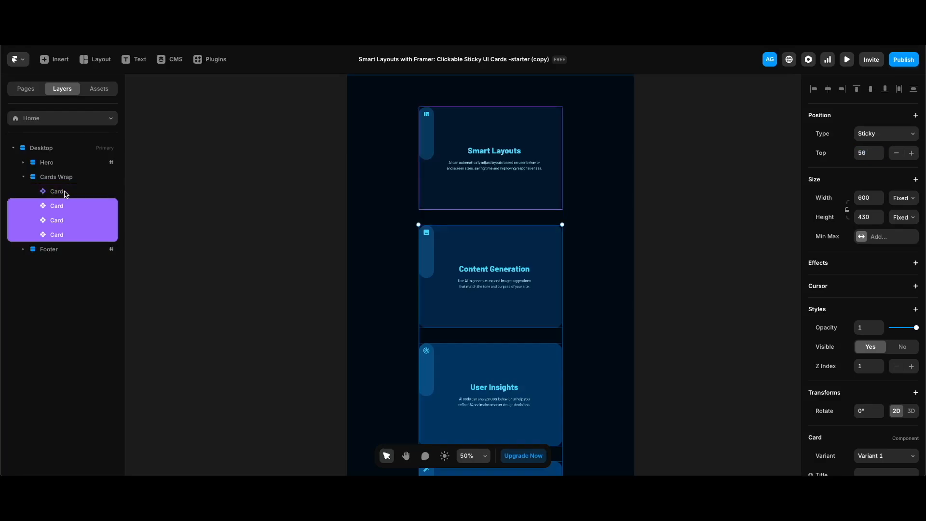
{"action": "left_click", "coordinate": [872, 153]}
{"action": "type", "text": "+38"}
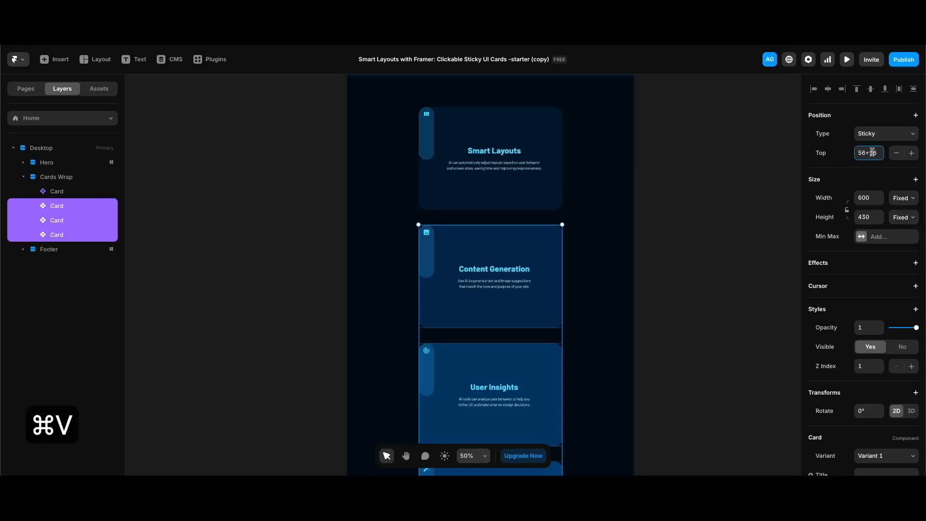
{"action": "key", "text": "Return"}
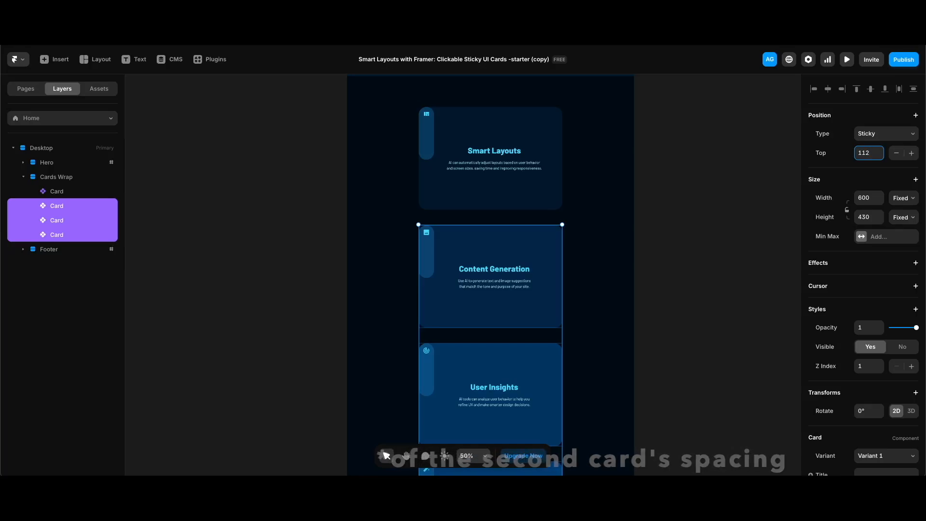
Increase the sticky Top of only the User Insights and Design Automation cards by 56.
{"action": "left_click", "coordinate": [66, 206], "text": "super"}
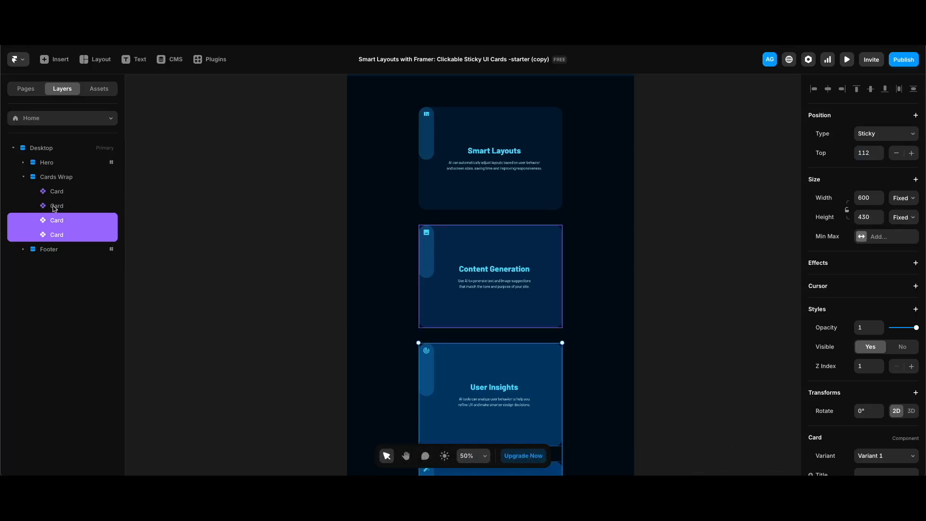
{"action": "left_click", "coordinate": [873, 152]}
{"action": "type", "text": "+16"}
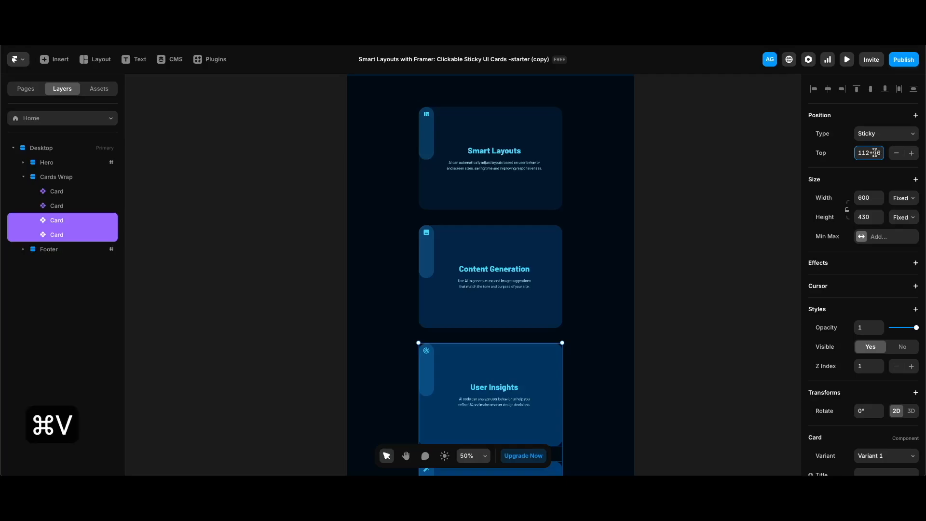
{"action": "key", "text": "Return"}
Set the sticky Top of only the last card, Design Automation, to 224.
{"action": "left_click", "coordinate": [57, 219], "text": "super"}
{"action": "left_click", "coordinate": [875, 153]}
{"action": "type", "text": "+56"}
{"action": "key", "text": "Return"}
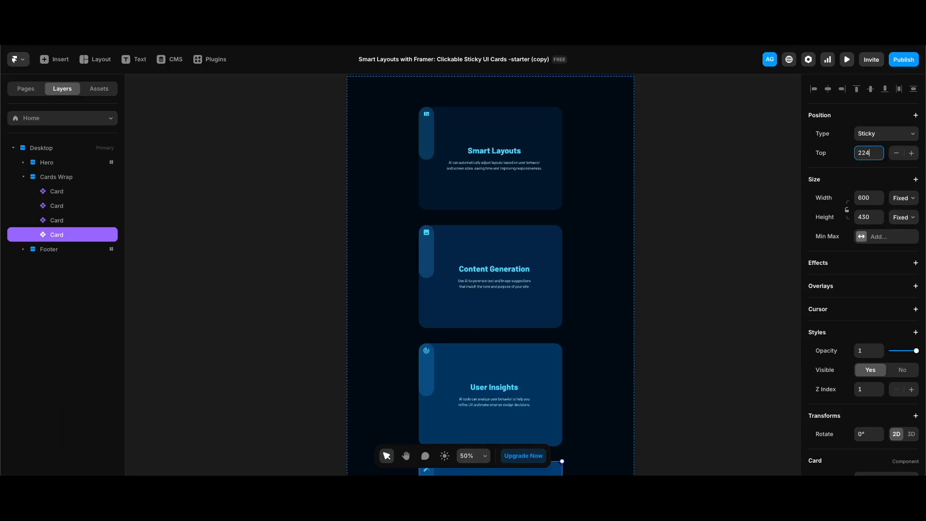
Preview the page and examine how the four sticky cards stack while scrolling down and back up.
{"action": "key", "text": "super+p"}
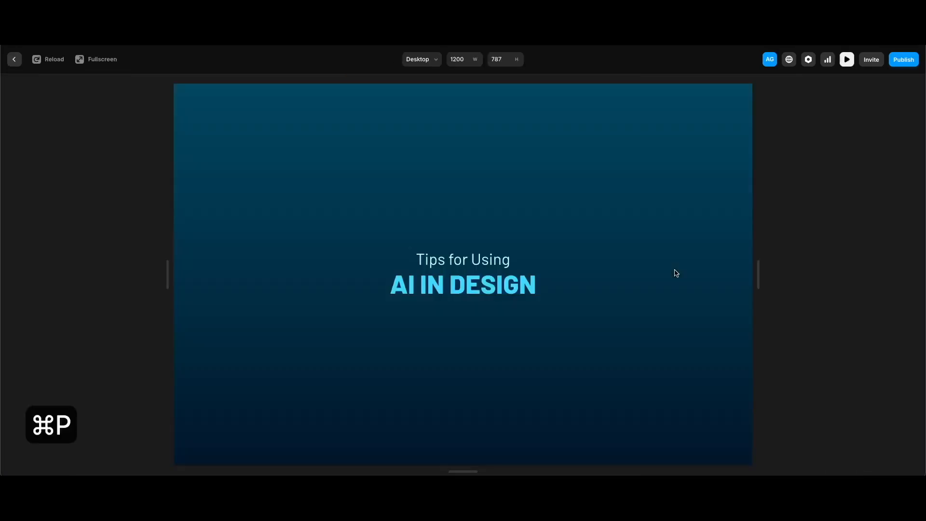
{"action": "scroll", "coordinate": [629, 289], "scroll_direction": "down", "scroll_amount": 10}
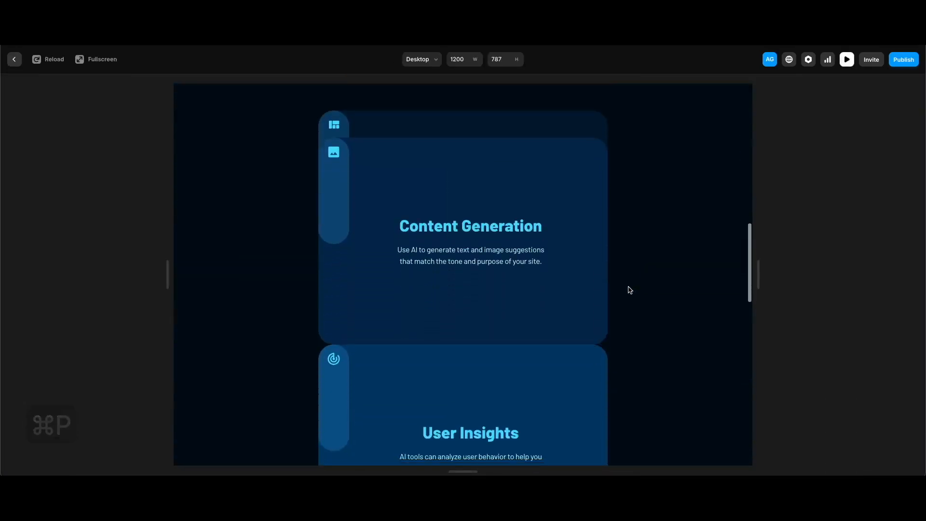
{"action": "scroll", "coordinate": [629, 289], "scroll_direction": "down", "scroll_amount": 5}
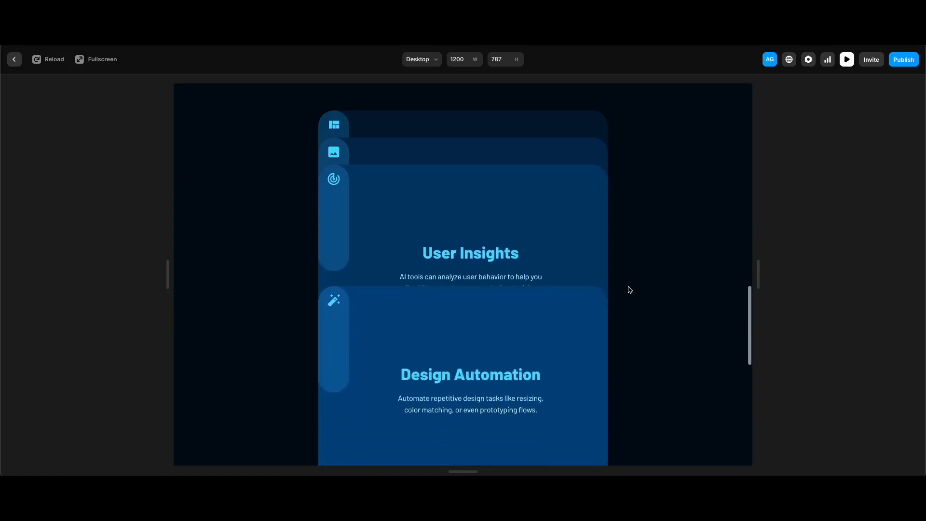
{"action": "scroll", "coordinate": [629, 289], "scroll_direction": "up", "scroll_amount": 5}
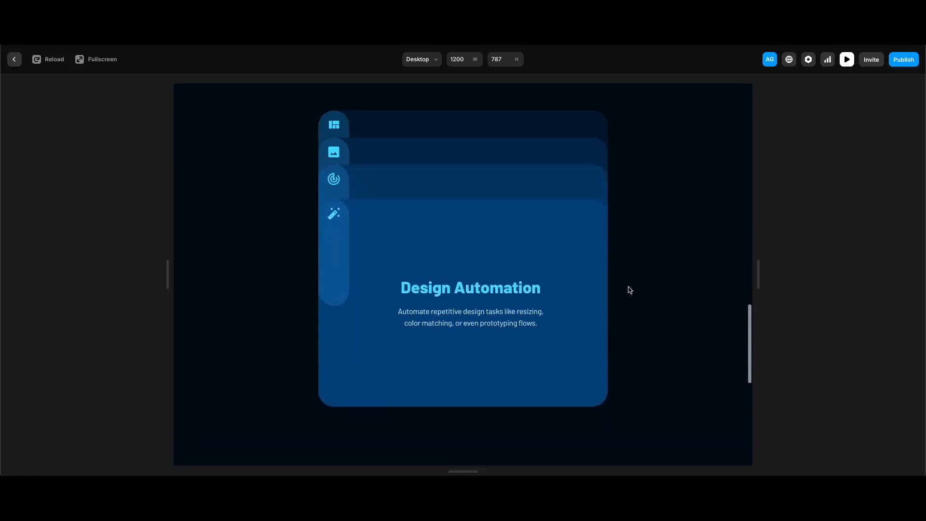
{"action": "scroll", "coordinate": [629, 289], "scroll_direction": "up", "scroll_amount": 8}
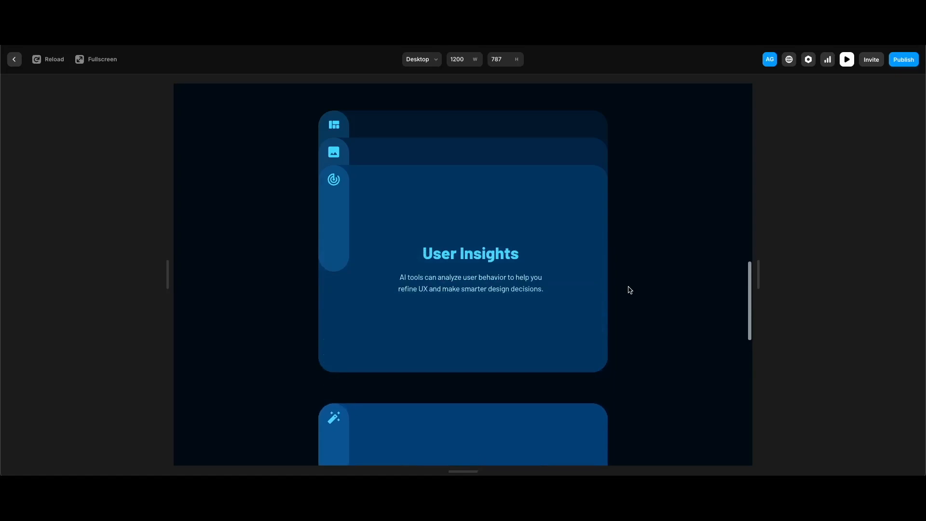
{"action": "scroll", "coordinate": [629, 289], "scroll_direction": "down", "scroll_amount": 8}
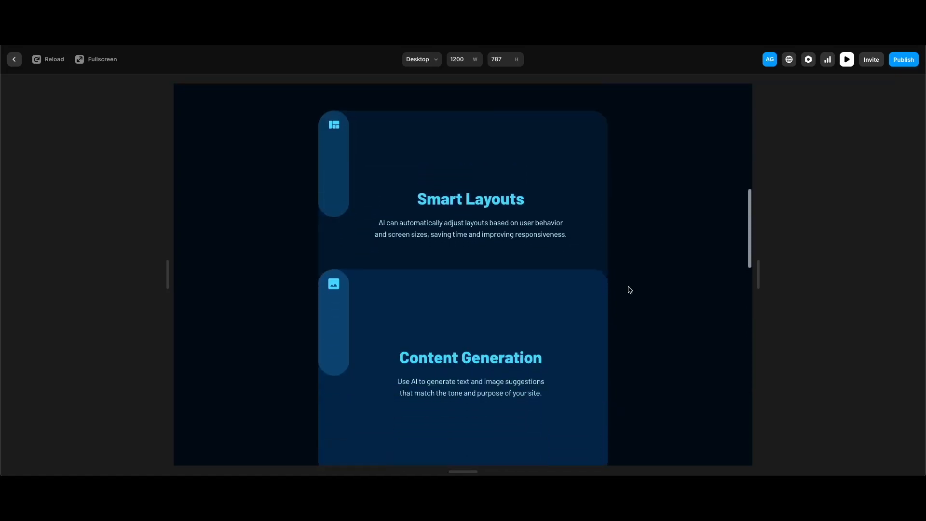
{"action": "scroll", "coordinate": [629, 290], "scroll_direction": "down", "scroll_amount": 6}
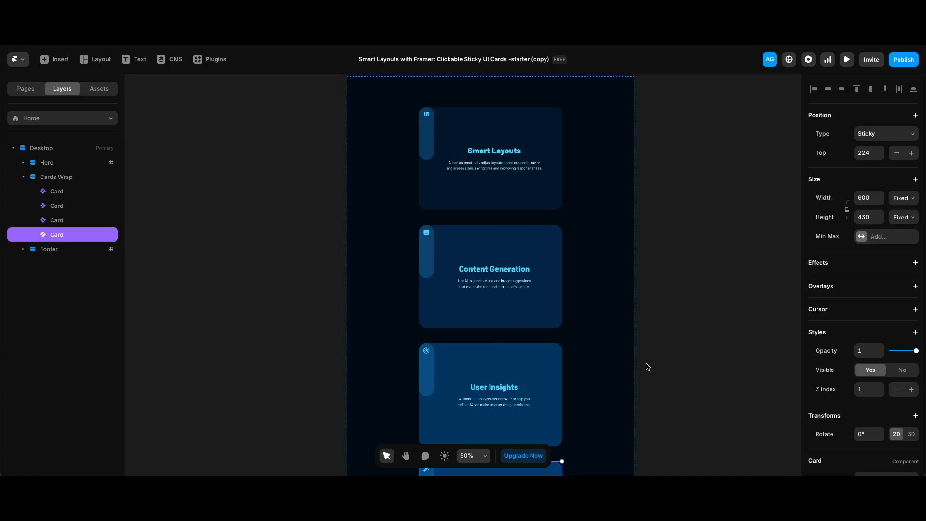
Add a 200 by 200 frame as the first layer inside Cards Wrap and set its opacity to 0.2.
{"action": "scroll", "coordinate": [584, 202], "scroll_direction": "up", "scroll_amount": 2}
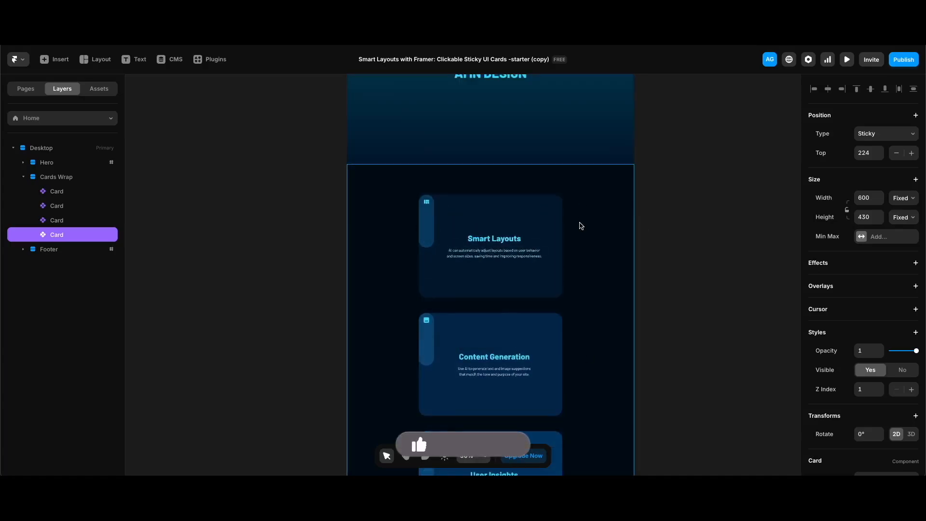
{"action": "left_click", "coordinate": [581, 226]}
{"action": "key", "text": "f"}
{"action": "left_click_drag", "start_coordinate": [583, 197], "coordinate": [634, 293]}
{"action": "left_click", "coordinate": [869, 377]}
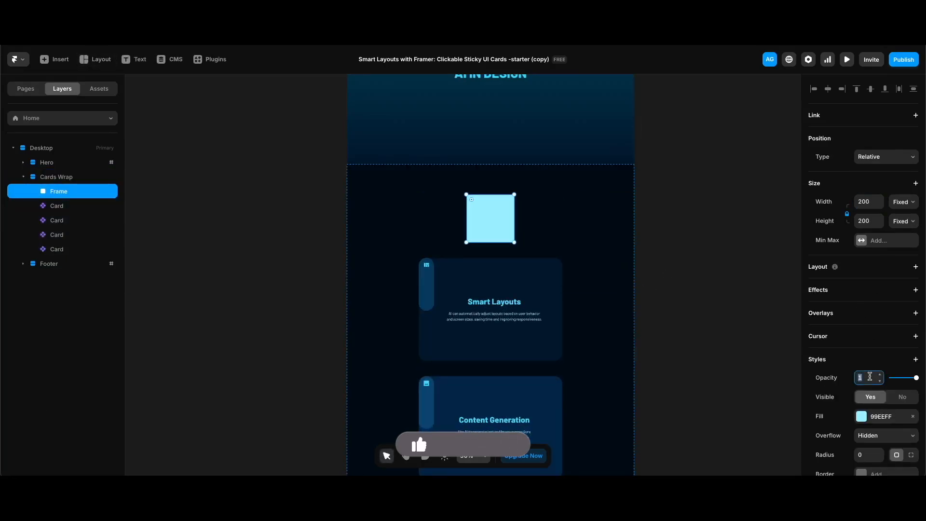
{"action": "type", "text": ".2"}
{"action": "key", "text": "Return"}
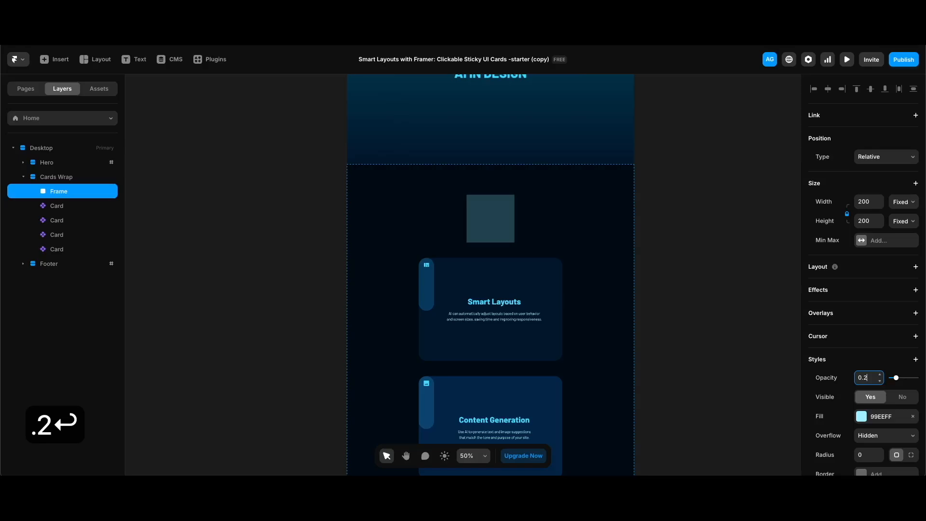
Change the frame's position type to Absolute and set its right spacing to 0.
{"action": "left_click", "coordinate": [886, 157]}
{"action": "left_click", "coordinate": [882, 149]}
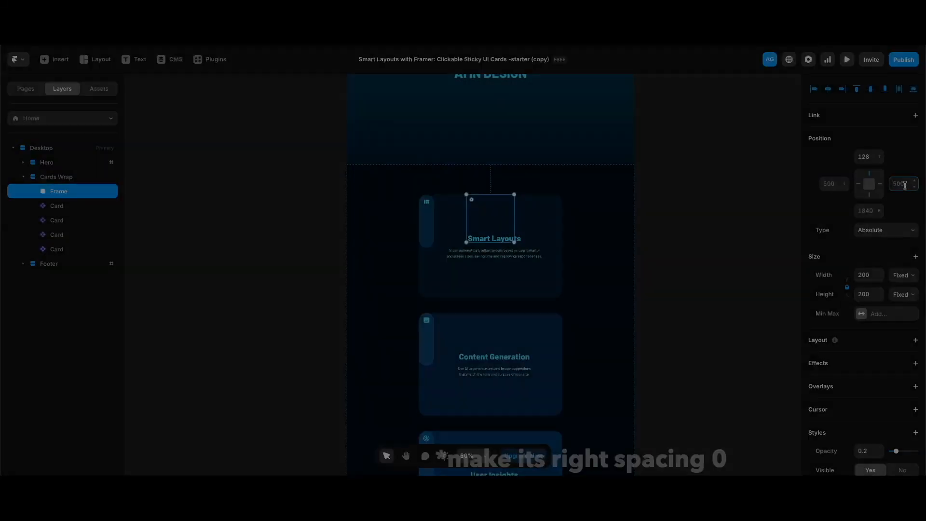
{"action": "left_click", "coordinate": [903, 184]}
{"action": "type", "text": "0"}
{"action": "key", "text": "Return"}
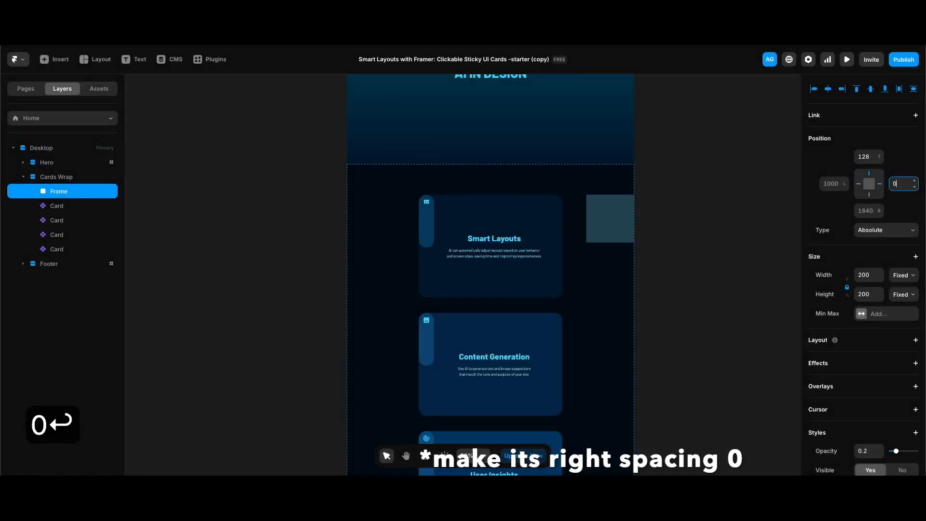
Top-align the frame with the Smart Layouts card and give both of them a scroll section named 1.
{"action": "left_click", "coordinate": [513, 208], "text": "shift"}
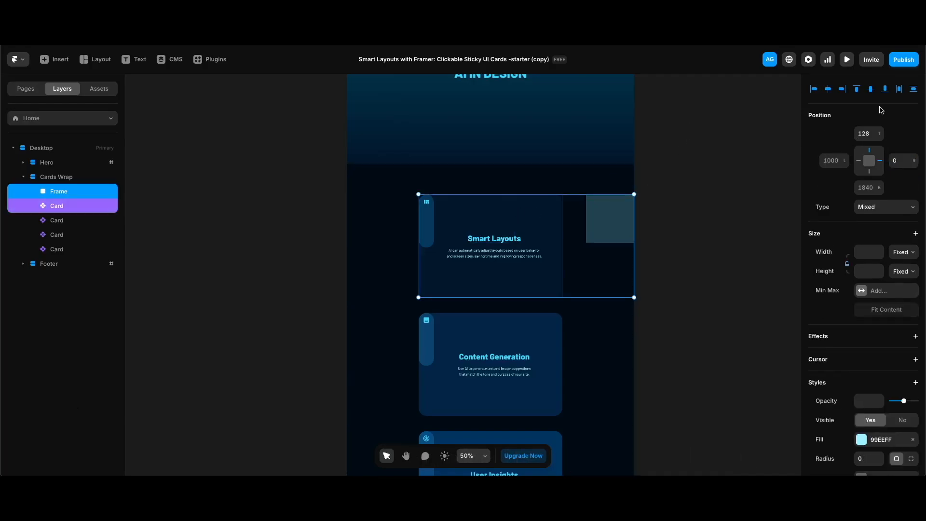
{"action": "left_click", "coordinate": [856, 91]}
{"action": "scroll", "coordinate": [849, 357], "scroll_direction": "down", "scroll_amount": 5}
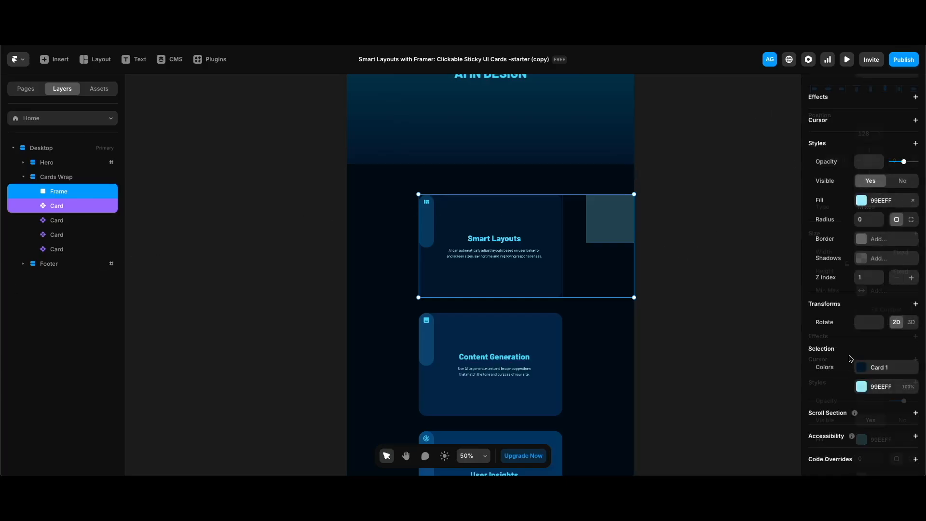
{"action": "left_click", "coordinate": [874, 415]}
{"action": "left_click", "coordinate": [873, 431]}
{"action": "type", "text": "1"}
{"action": "key", "text": "Return"}
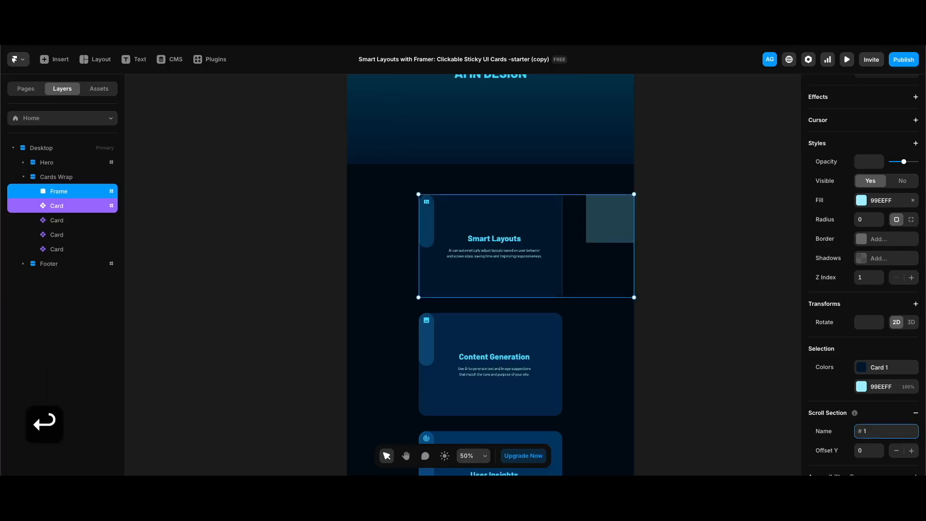
Rename the Frame layer inside Cards Wrap as Scroll Section.
{"action": "left_click", "coordinate": [54, 192]}
{"action": "double_click", "coordinate": [54, 192]}
{"action": "type", "text": "Scroll Section"}
{"action": "key", "text": "Return"}
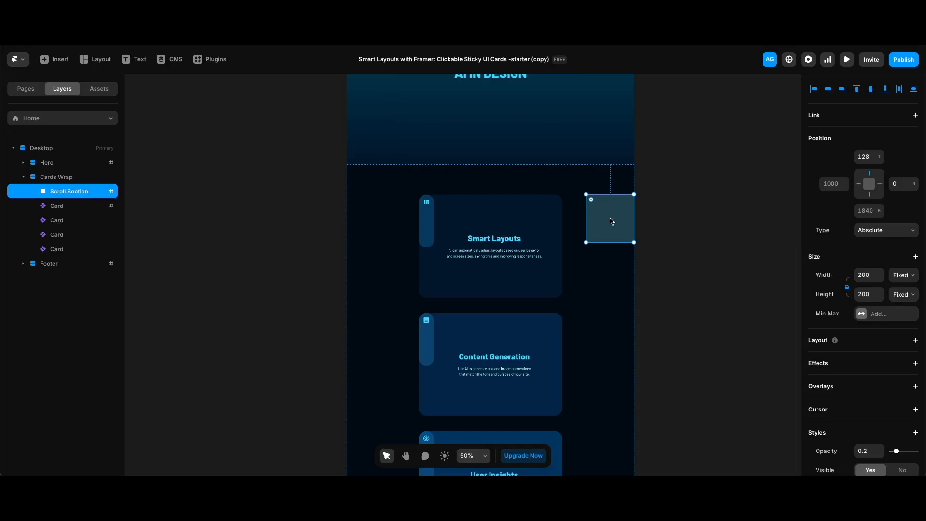
Duplicate the Scroll Section frame, align the copy with the top of the Content Generation card, and name its scroll section 2.
{"action": "key", "text": "super+d"}
{"action": "left_click_drag", "start_coordinate": [610, 222], "coordinate": [610, 338]}
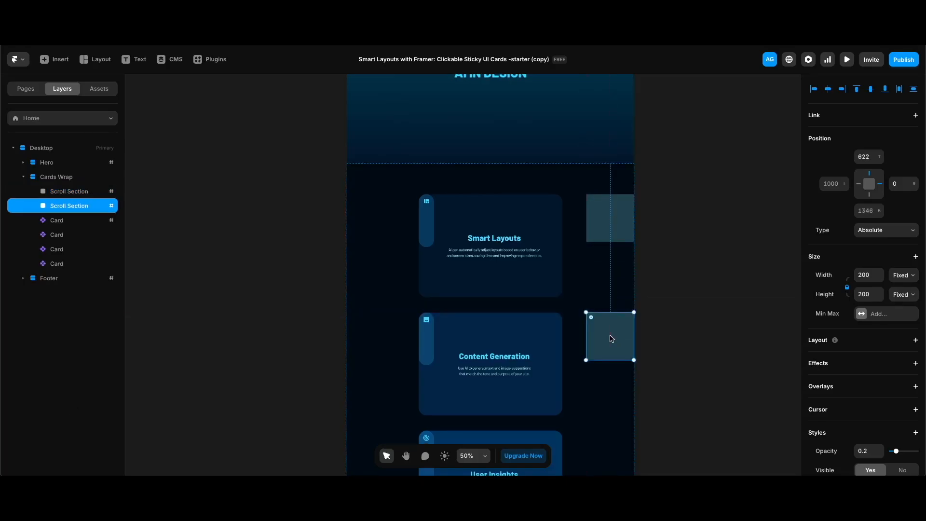
{"action": "scroll", "coordinate": [863, 289], "scroll_direction": "down", "scroll_amount": 5}
{"action": "left_click", "coordinate": [876, 389]}
{"action": "type", "text": "2"}
{"action": "key", "text": "Return"}
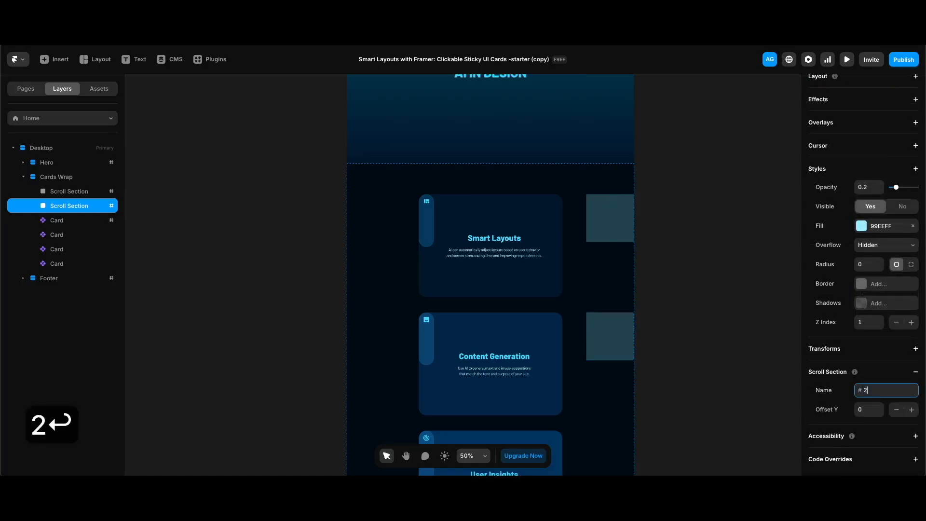
Place another copy of the Scroll Section frame level with the top of the User Insights card and name its scroll section 3.
{"action": "scroll", "coordinate": [671, 322], "scroll_direction": "down", "scroll_amount": 5}
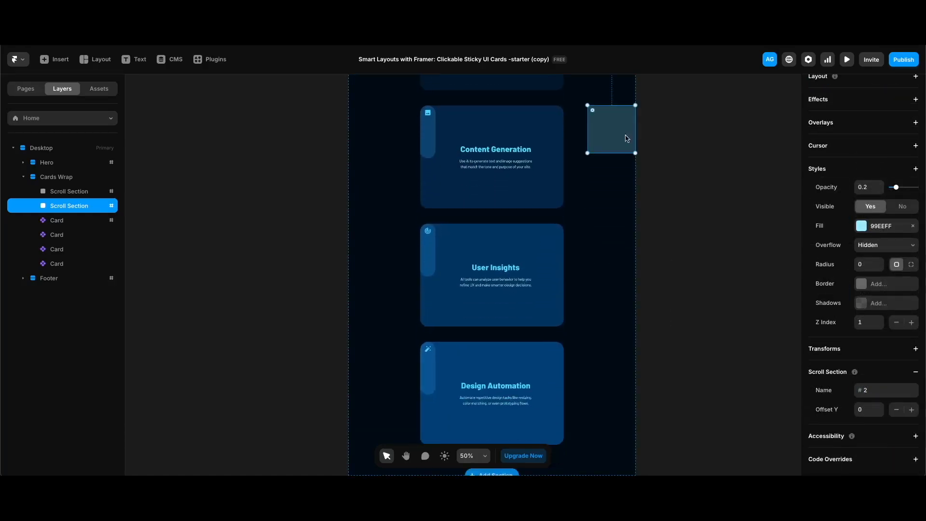
{"action": "left_click_drag", "start_coordinate": [618, 140], "coordinate": [622, 260]}
{"action": "scroll", "coordinate": [878, 337], "scroll_direction": "down", "scroll_amount": 5}
{"action": "left_click", "coordinate": [878, 392]}
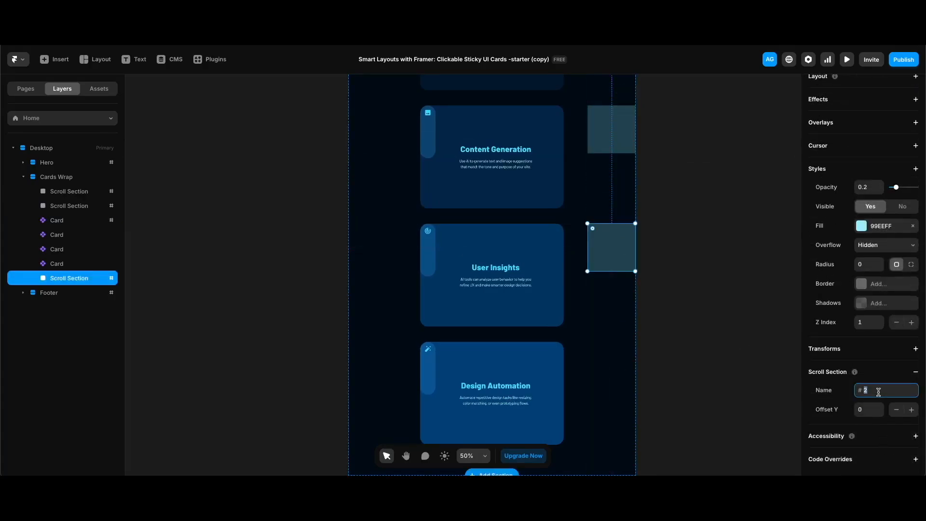
{"action": "type", "text": "3"}
{"action": "key", "text": "Return"}
Place a fourth Scroll Section frame level with the top of the Design Automation card and name its scroll section 4.
{"action": "scroll", "coordinate": [614, 258], "scroll_direction": "right", "scroll_amount": 1}
{"action": "left_click_drag", "start_coordinate": [607, 252], "coordinate": [606, 368]}
{"action": "scroll", "coordinate": [877, 338], "scroll_direction": "down", "scroll_amount": 5}
{"action": "left_click", "coordinate": [880, 391]}
{"action": "type", "text": "4"}
{"action": "key", "text": "Return"}
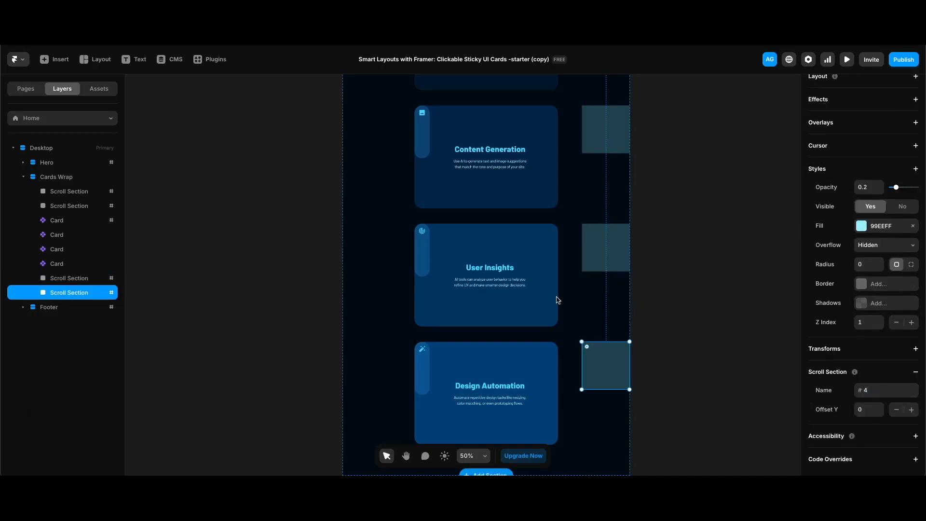
Move the first two Scroll Section layers below the cards in Cards Wrap and make all four Scroll Section frames fully transparent.
{"action": "scroll", "coordinate": [610, 294], "scroll_direction": "down", "scroll_amount": 5}
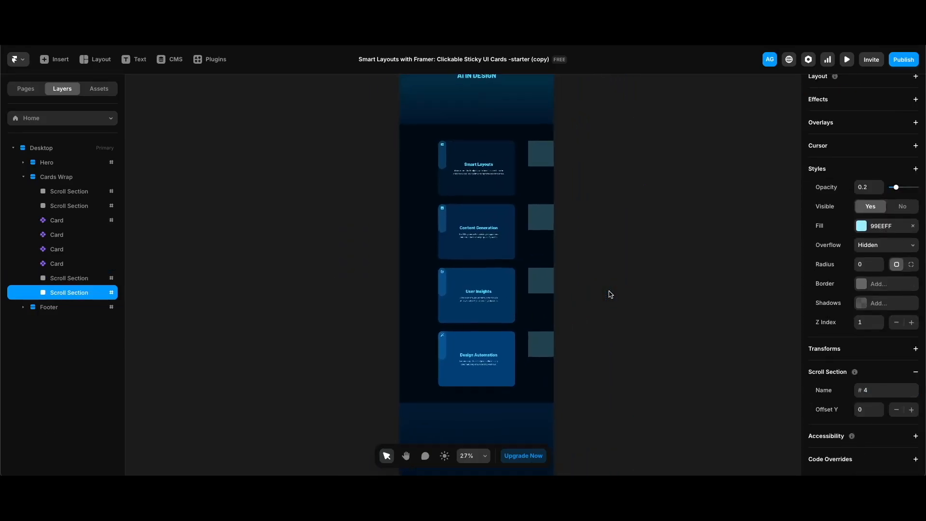
{"action": "left_click", "coordinate": [63, 278]}
{"action": "left_click", "coordinate": [80, 202]}
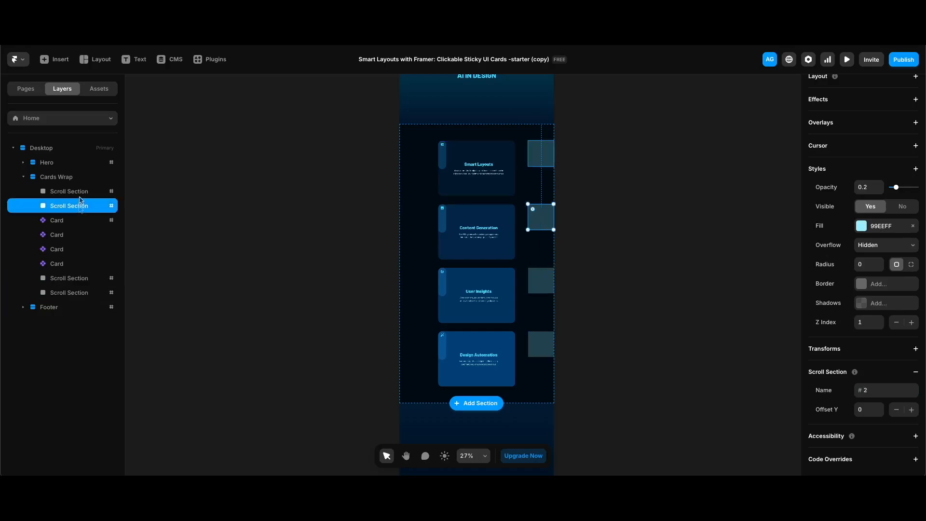
{"action": "left_click", "coordinate": [80, 195], "text": "shift"}
{"action": "left_click_drag", "start_coordinate": [80, 207], "coordinate": [68, 274]}
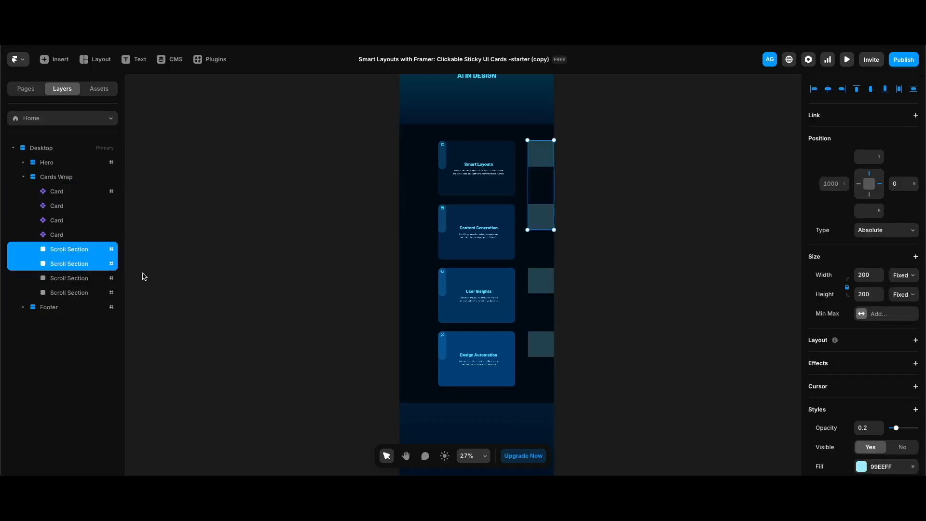
{"action": "left_click", "coordinate": [82, 292], "text": "shift"}
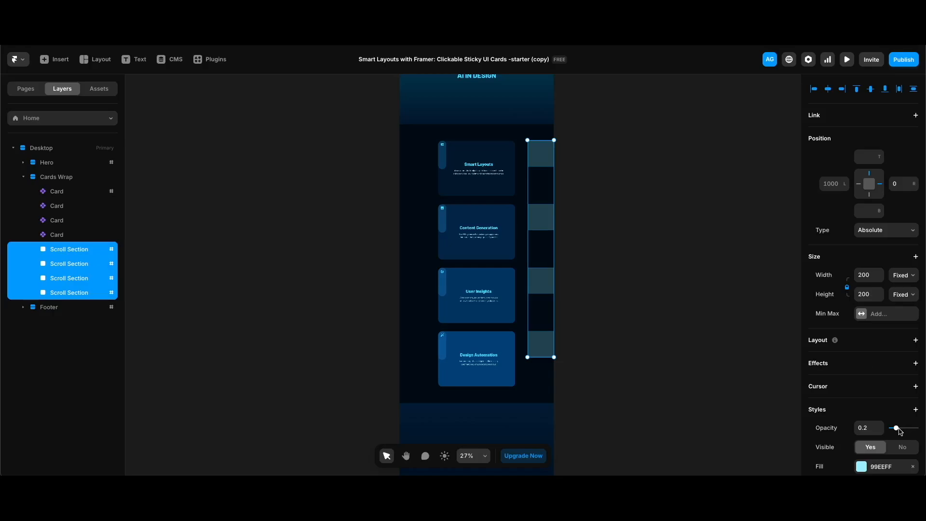
{"action": "left_click_drag", "start_coordinate": [899, 430], "coordinate": [890, 428]}
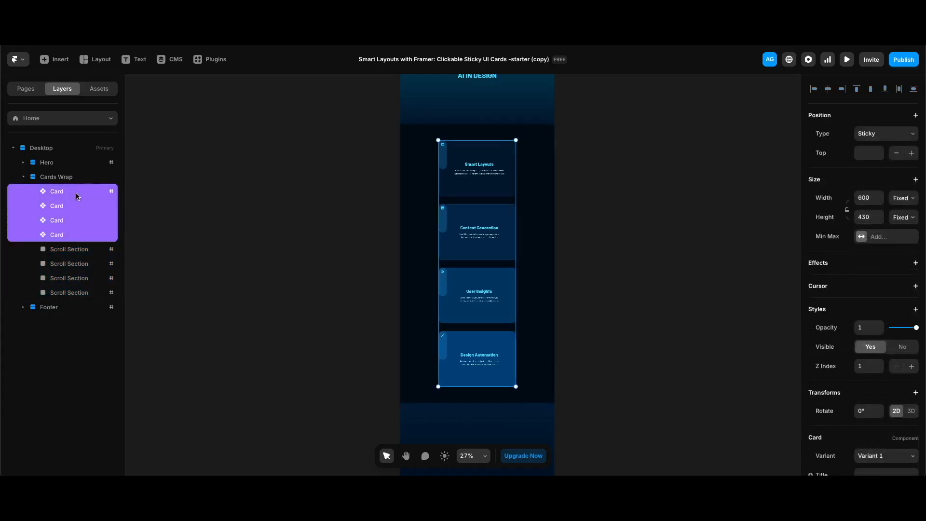
Add a Scroll Variant effect to all four cards, triggered by Section in View at the center of the viewport.
{"action": "left_click", "coordinate": [915, 262]}
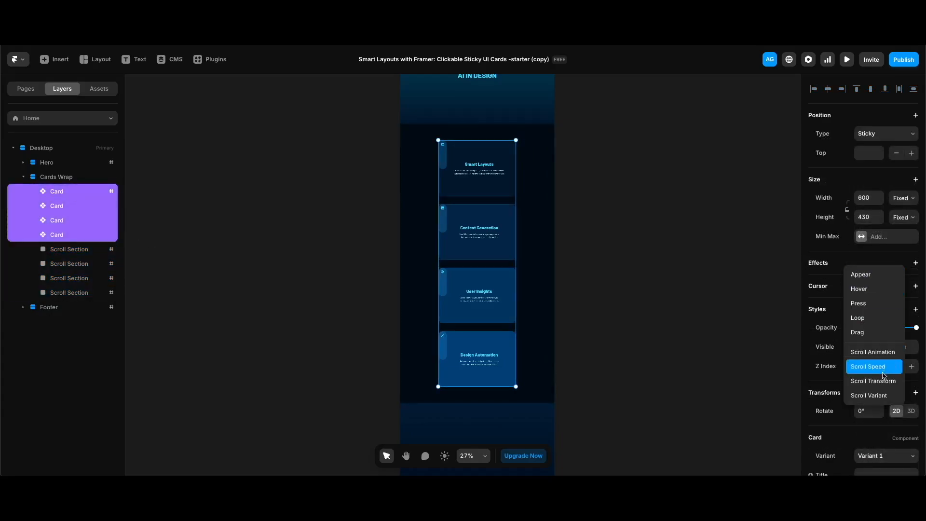
{"action": "left_click", "coordinate": [886, 393]}
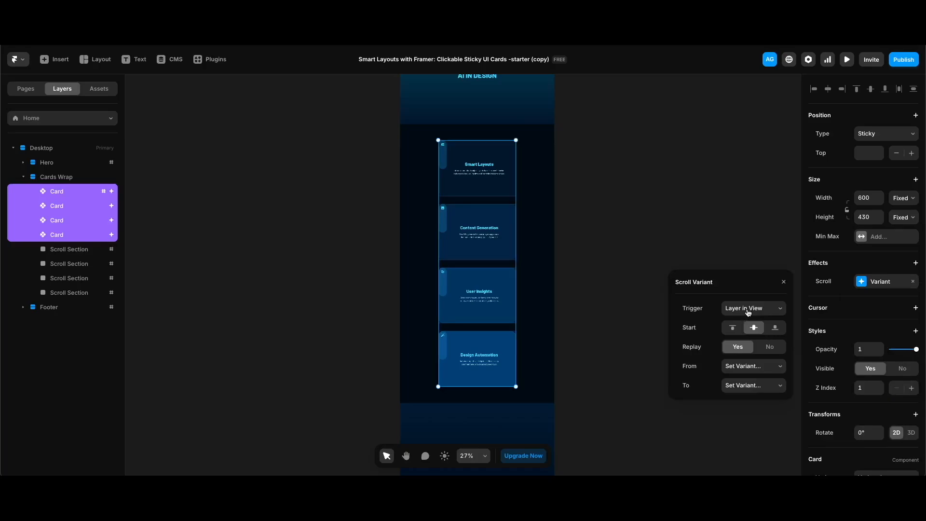
{"action": "left_click", "coordinate": [748, 311]}
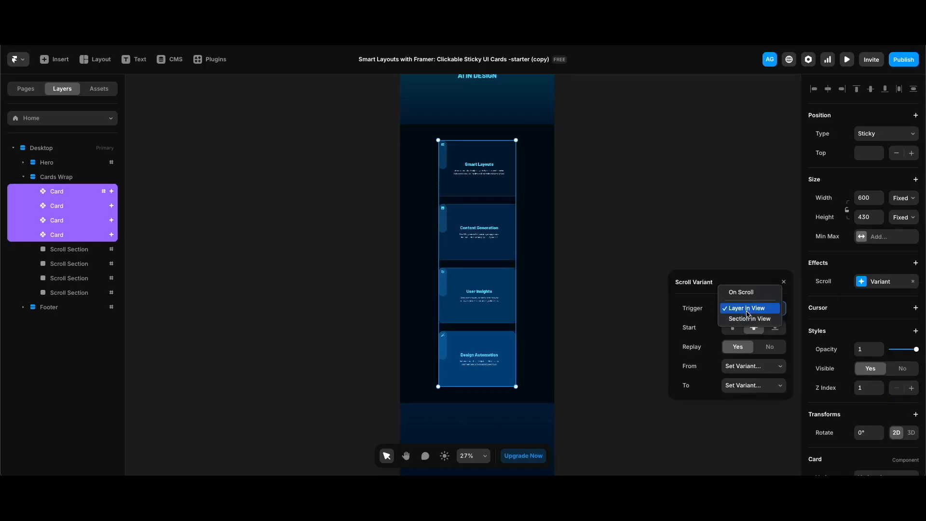
{"action": "left_click", "coordinate": [748, 319]}
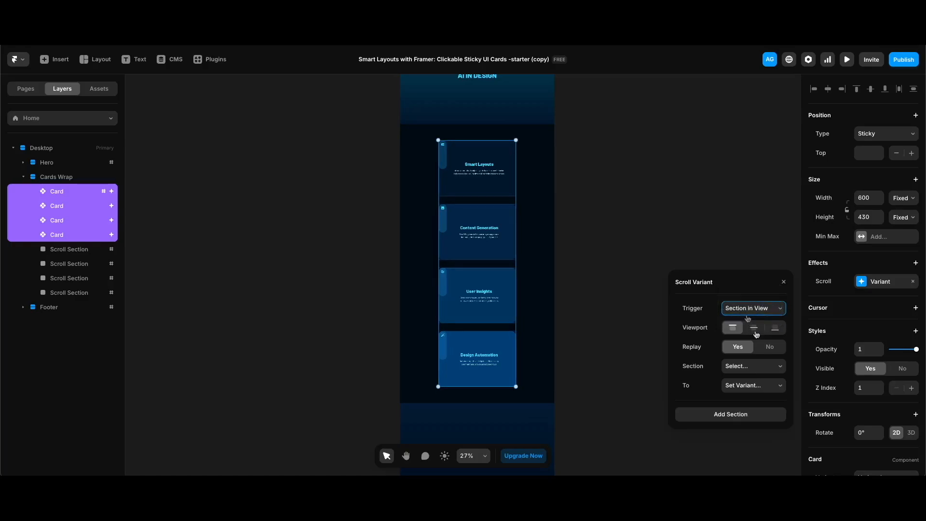
{"action": "left_click", "coordinate": [754, 329]}
Make the cards' Scroll Variant effect switch to Variant 2 at section #1.
{"action": "left_click", "coordinate": [757, 366]}
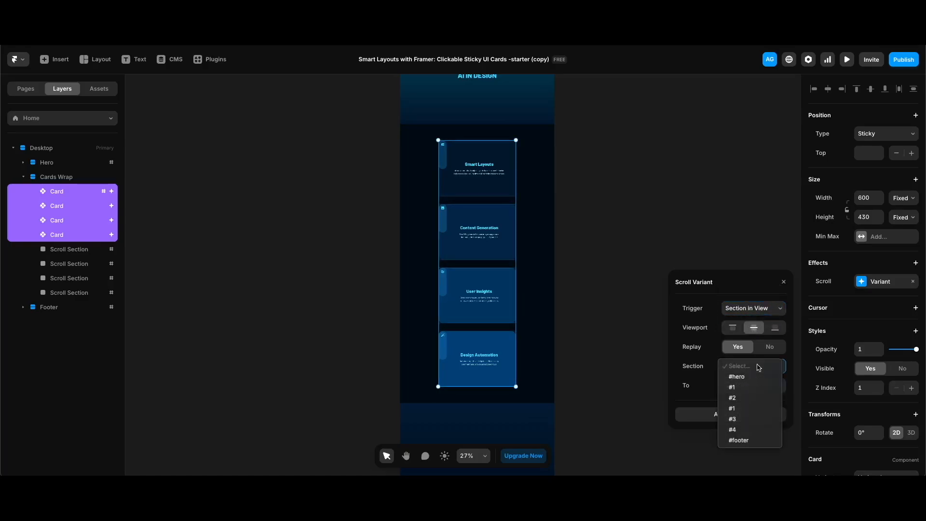
{"action": "left_click", "coordinate": [747, 380]}
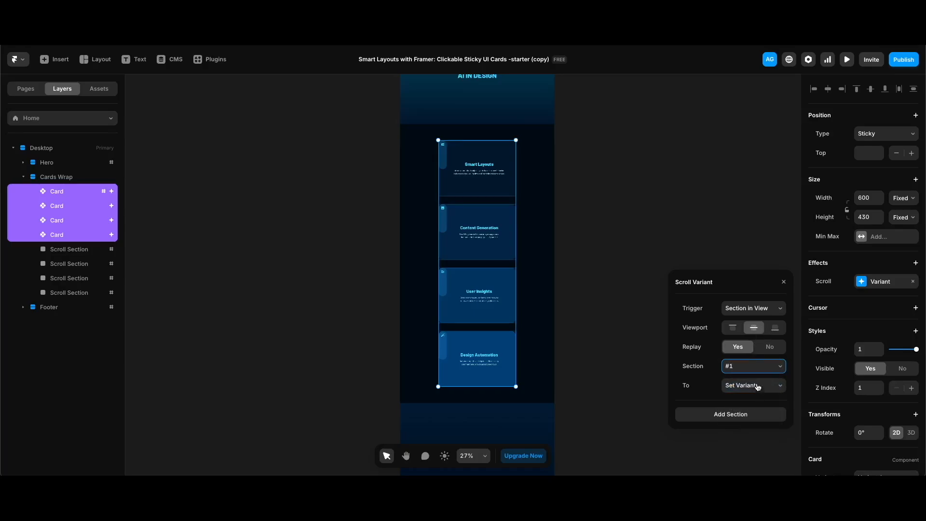
{"action": "left_click", "coordinate": [758, 387]}
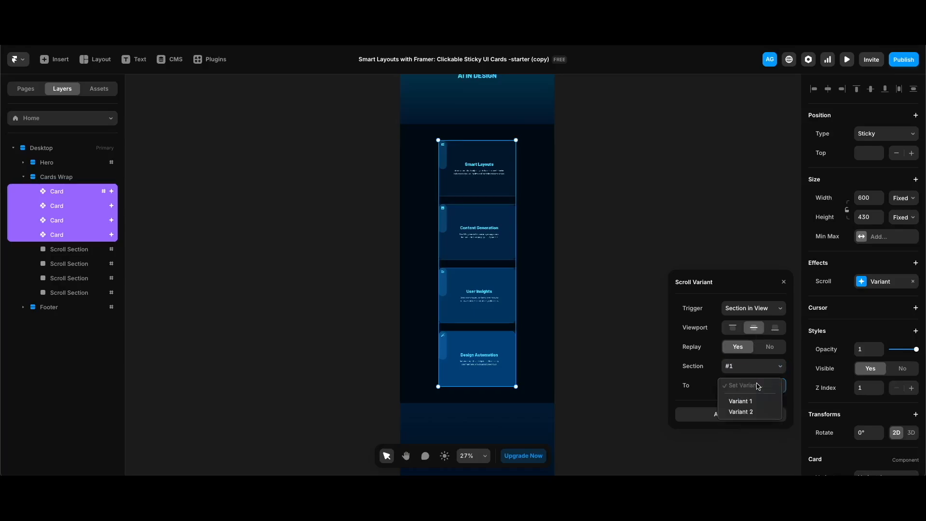
{"action": "left_click", "coordinate": [751, 410]}
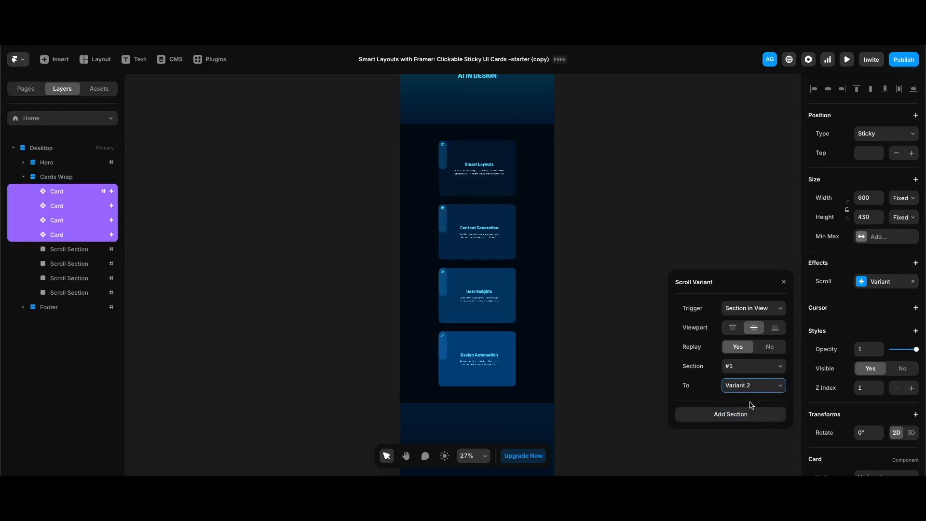
Add a second section to the cards' Scroll Variant effect that switches them to Variant 1 at section #2.
{"action": "left_click", "coordinate": [749, 413]}
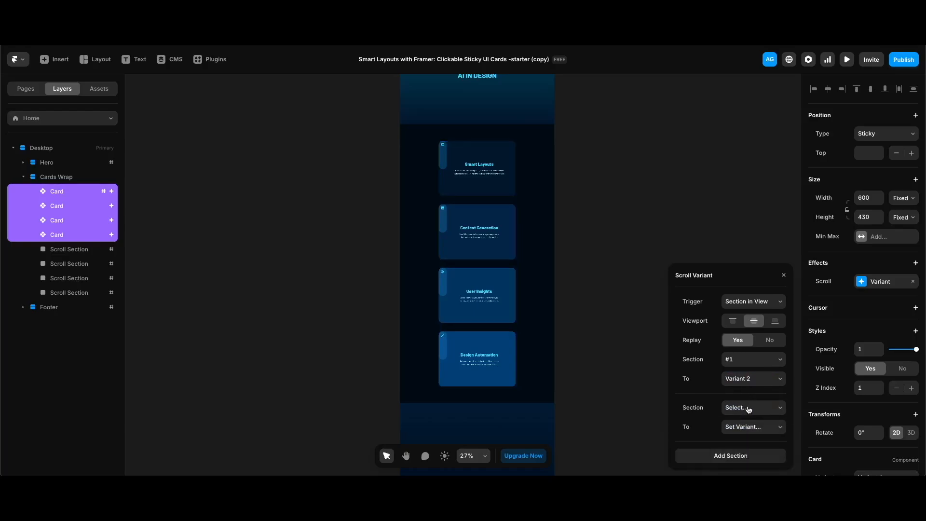
{"action": "left_click", "coordinate": [748, 410]}
{"action": "left_click", "coordinate": [748, 438]}
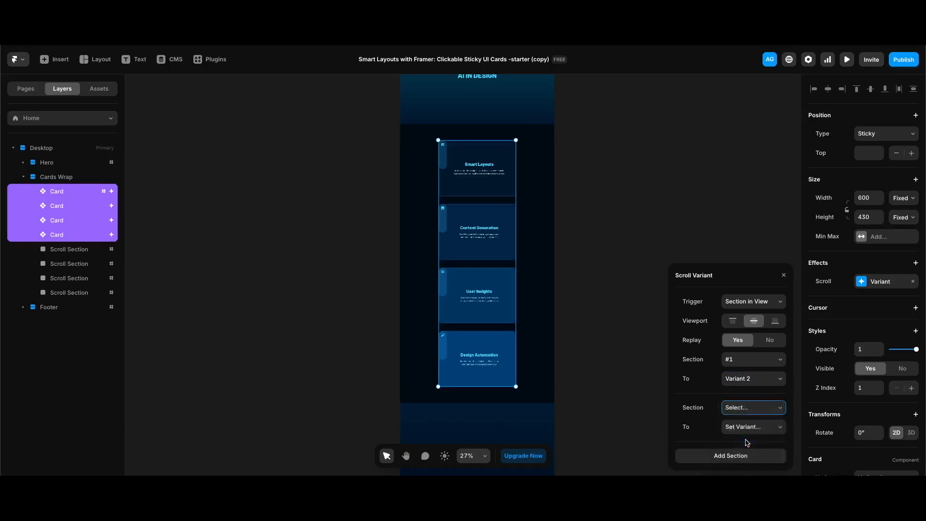
{"action": "left_click", "coordinate": [754, 426]}
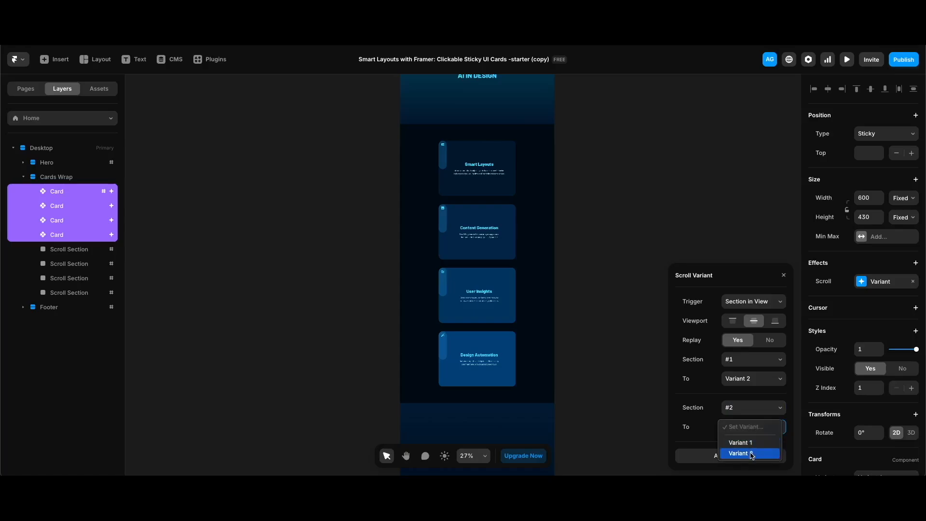
{"action": "left_click", "coordinate": [751, 443]}
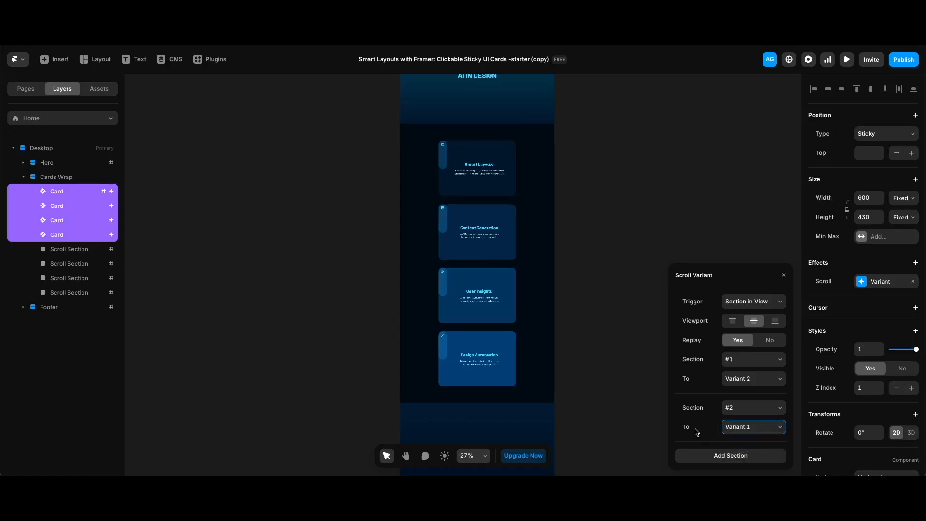
For the Content Generation card only, set the Scroll Variant sections to #2 for Variant 2 and #3 for Variant 1.
{"action": "left_click", "coordinate": [67, 207]}
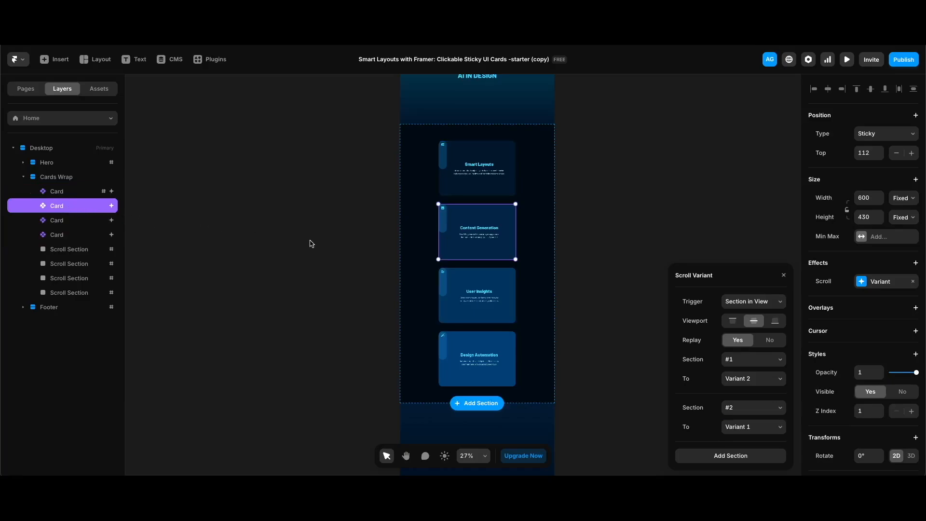
{"action": "left_click", "coordinate": [746, 361]}
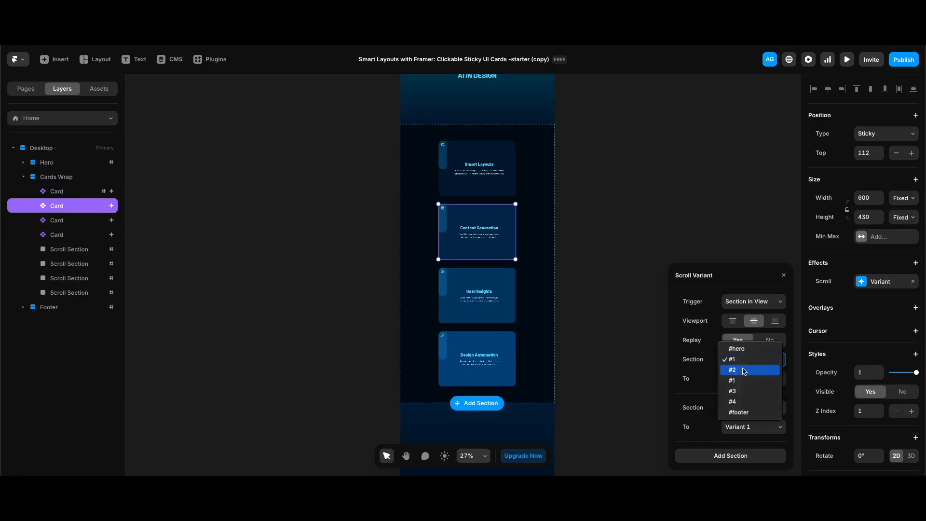
{"action": "left_click", "coordinate": [744, 371]}
{"action": "left_click", "coordinate": [747, 407]}
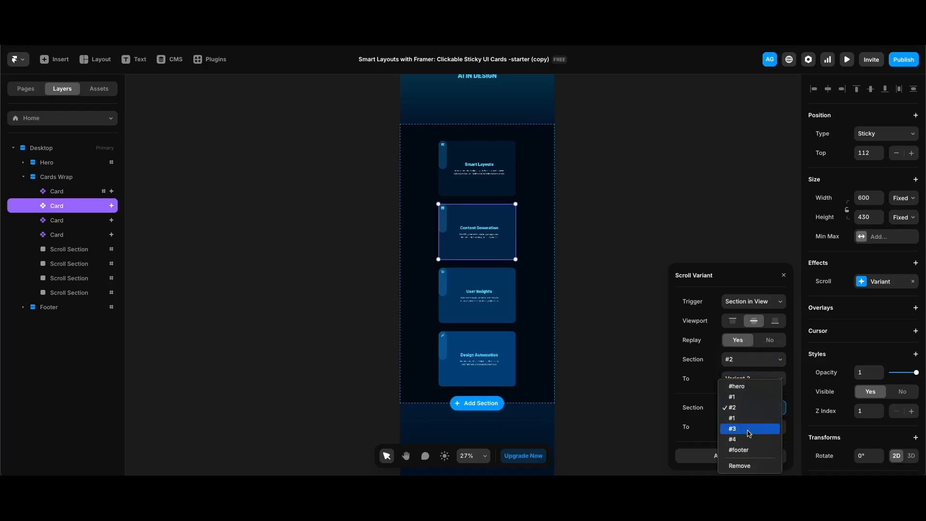
{"action": "left_click", "coordinate": [747, 430]}
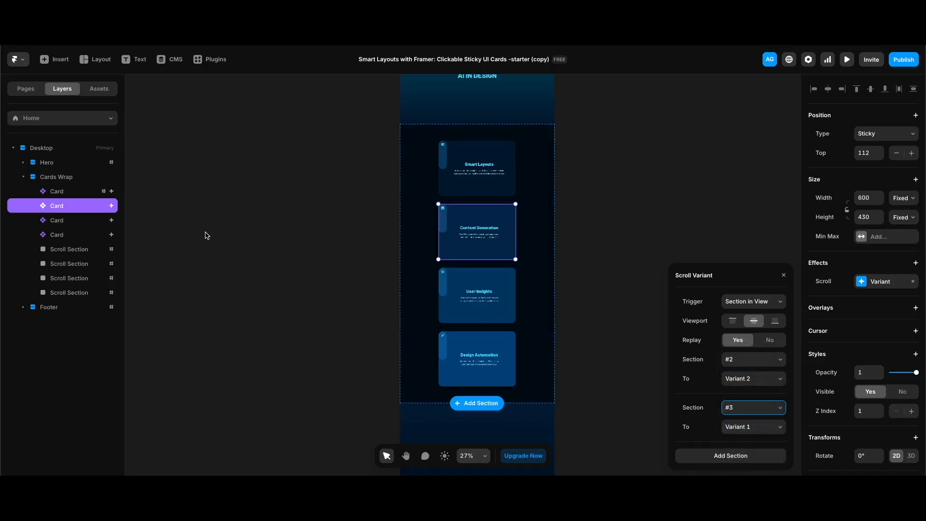
Remove the scroll section from the Smart Layouts card.
{"action": "left_click", "coordinate": [57, 191]}
{"action": "scroll", "coordinate": [876, 399], "scroll_direction": "down", "scroll_amount": 5}
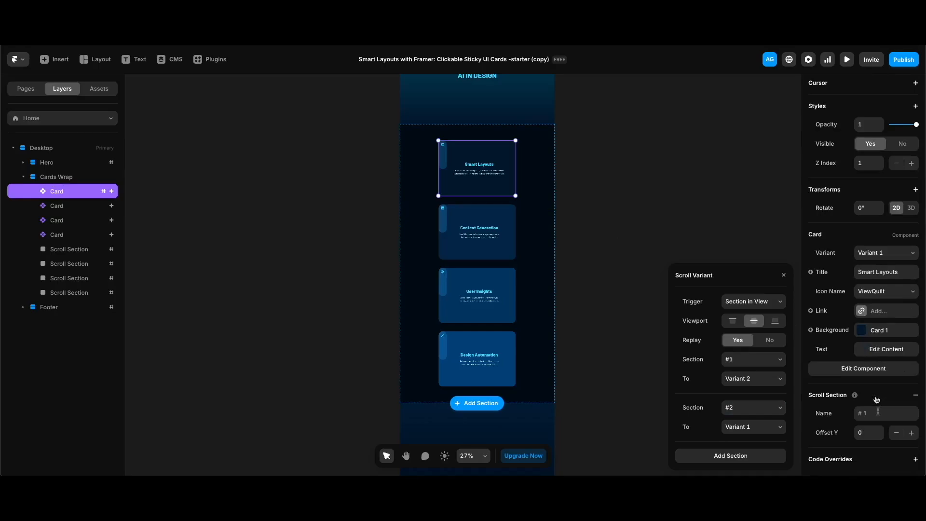
{"action": "left_click", "coordinate": [877, 413]}
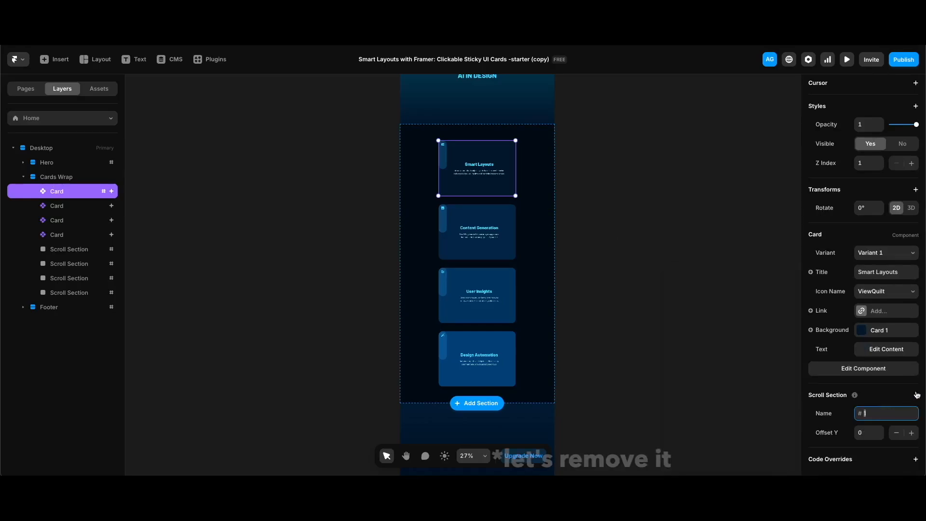
{"action": "left_click", "coordinate": [916, 394]}
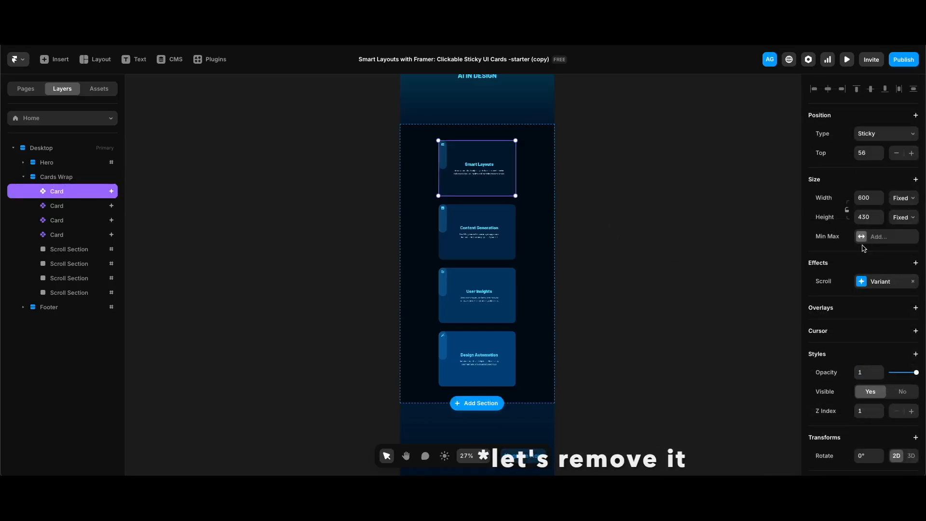
Set the Smart Layouts card's Scroll Variant effect to switch to Variant 2 at section #1.
{"action": "left_click", "coordinate": [888, 281]}
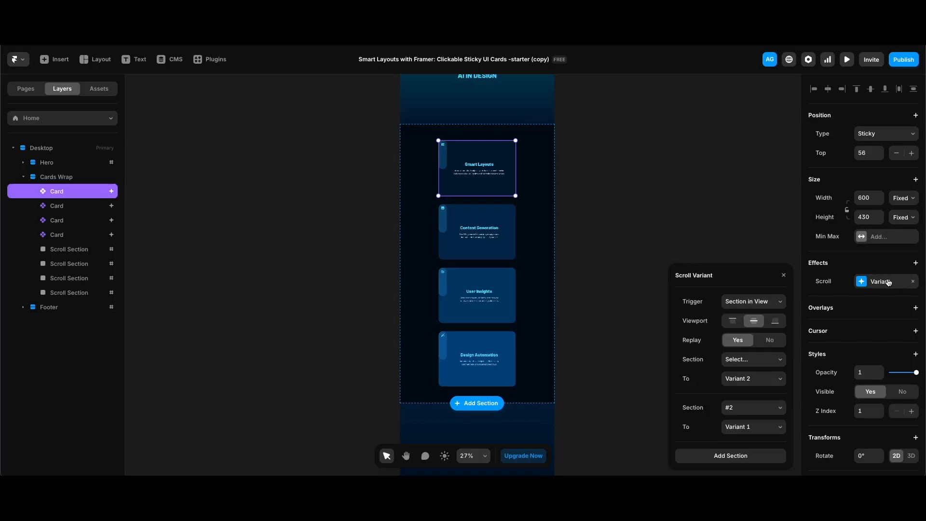
{"action": "left_click", "coordinate": [750, 365]}
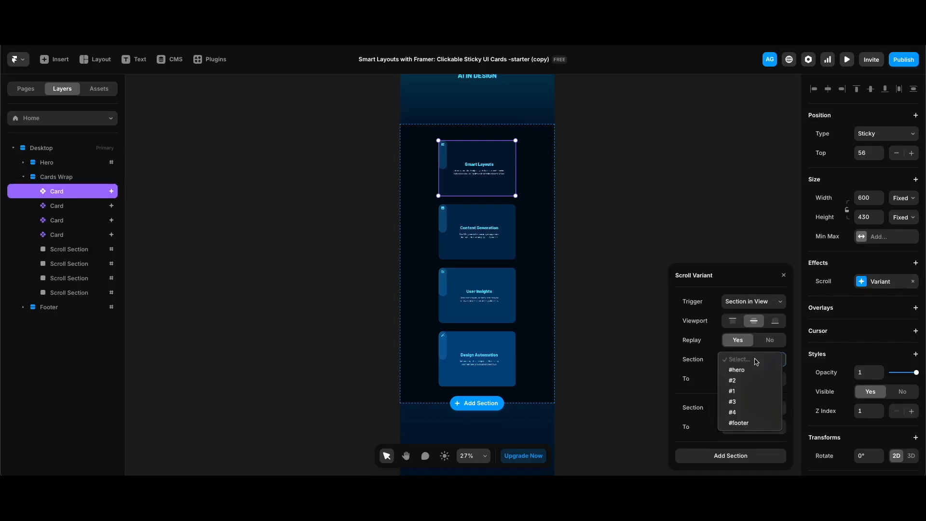
{"action": "left_click", "coordinate": [745, 392]}
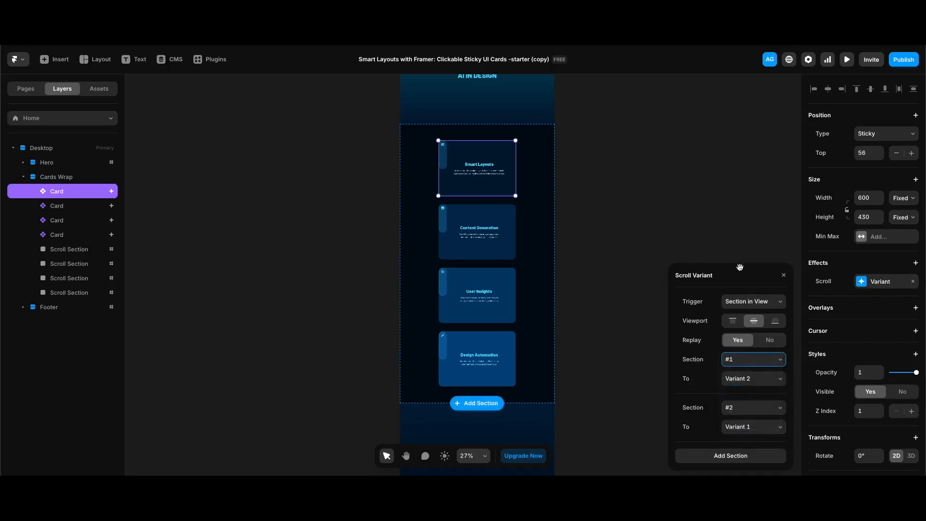
{"action": "left_click", "coordinate": [738, 234]}
Review the Content Generation card's Scroll Variant settings, and set the User Insights card's sections to #3 for Variant 2 and #4 for Variant 1.
{"action": "left_click", "coordinate": [484, 211]}
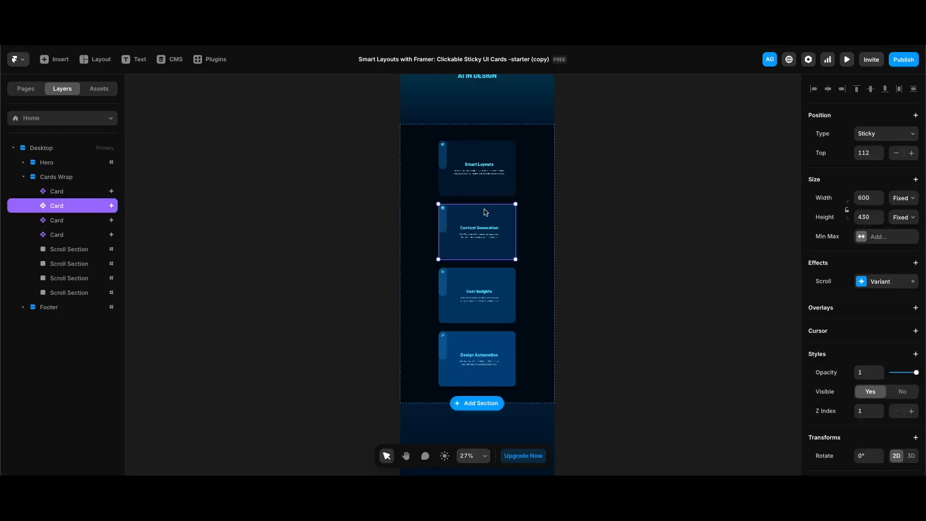
{"action": "left_click", "coordinate": [878, 281]}
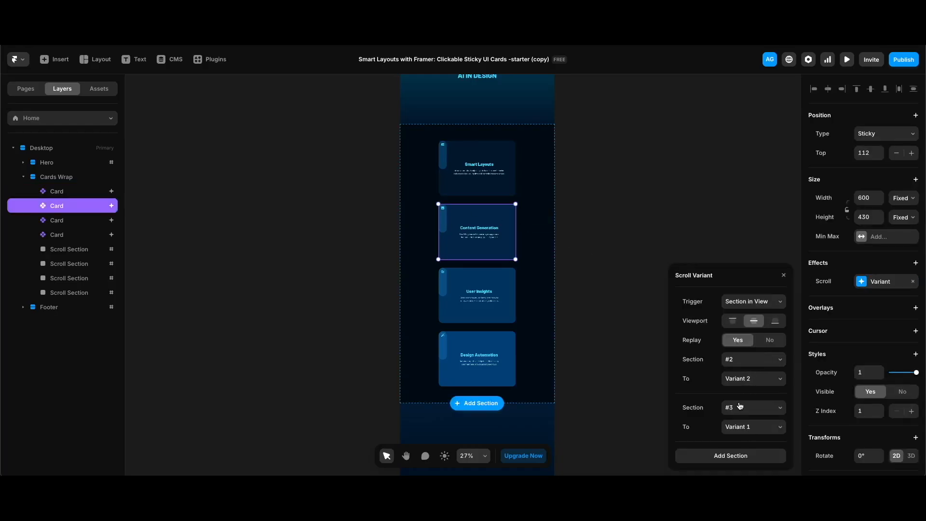
{"action": "left_click", "coordinate": [503, 283]}
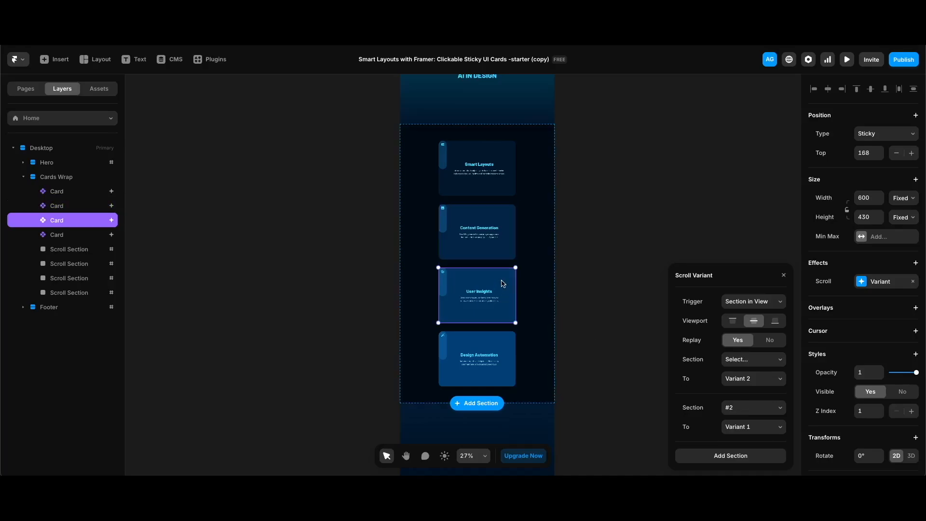
{"action": "left_click", "coordinate": [750, 361]}
{"action": "left_click", "coordinate": [748, 401]}
{"action": "left_click", "coordinate": [747, 409]}
{"action": "left_click", "coordinate": [747, 429]}
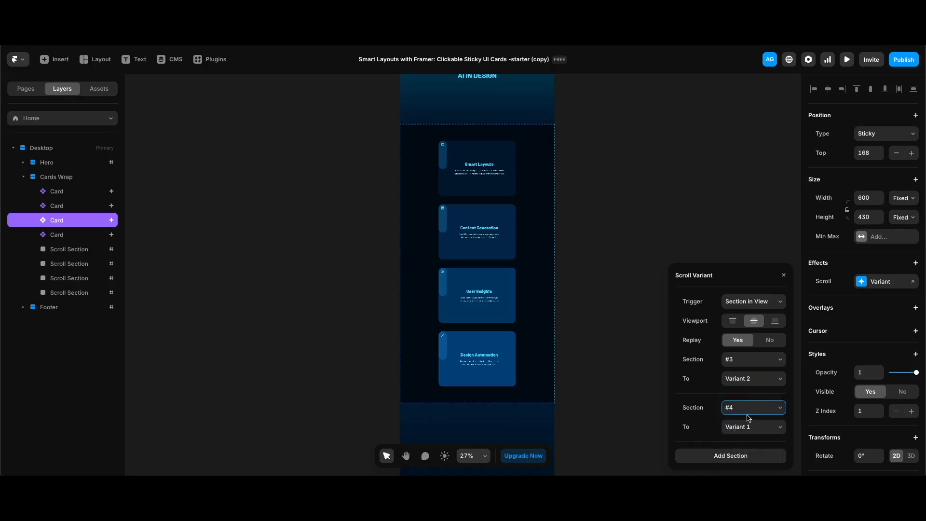
{"action": "left_click", "coordinate": [748, 427]}
{"action": "left_click", "coordinate": [749, 427]}
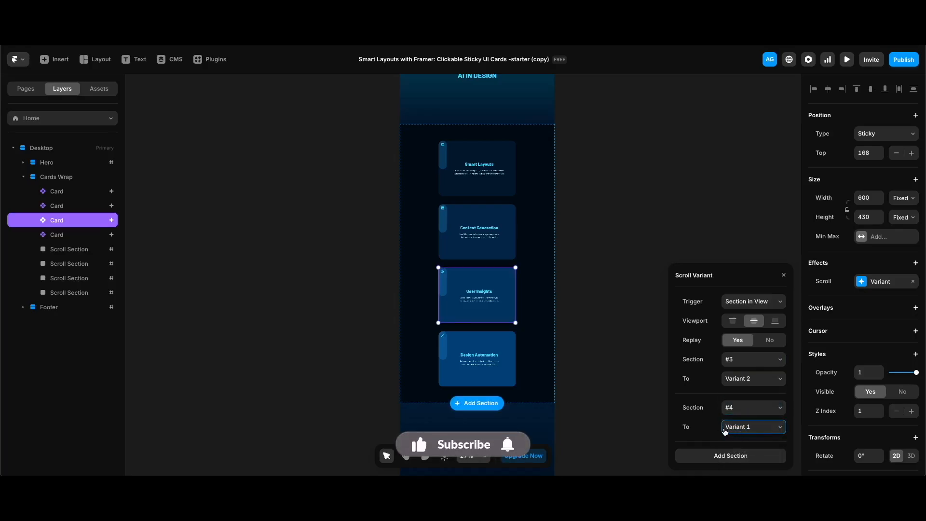
Set the Design Automation card's Scroll Variant sections to #4 for Variant 2 and #footer for Variant 1.
{"action": "left_click", "coordinate": [506, 366]}
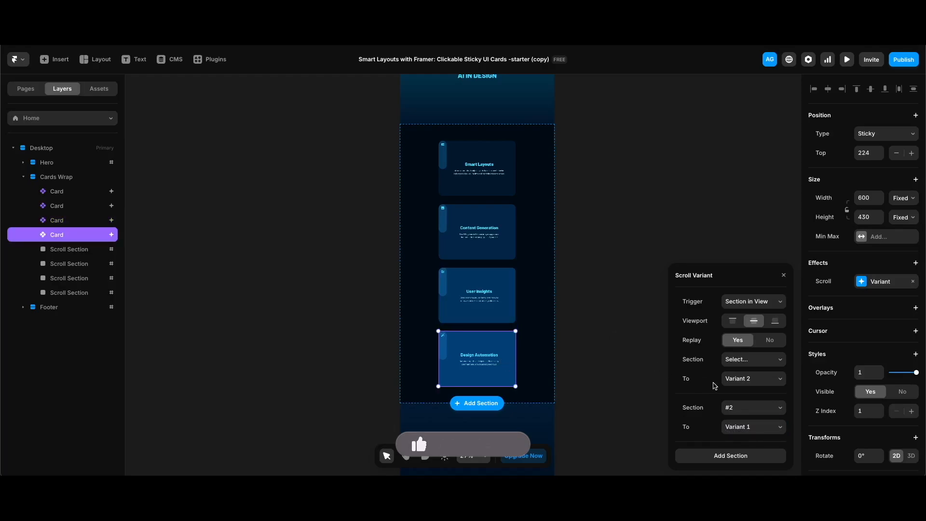
{"action": "left_click", "coordinate": [752, 359]}
{"action": "left_click", "coordinate": [742, 413]}
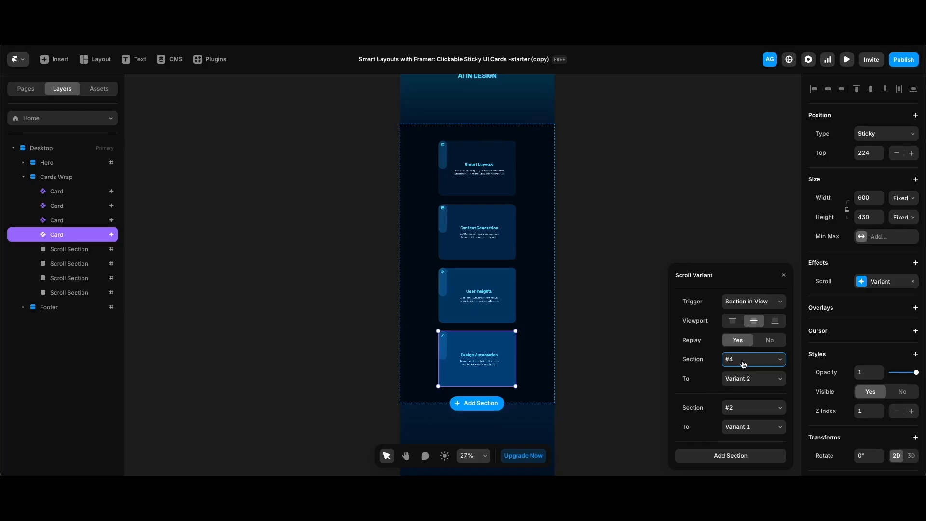
{"action": "left_click", "coordinate": [727, 407]}
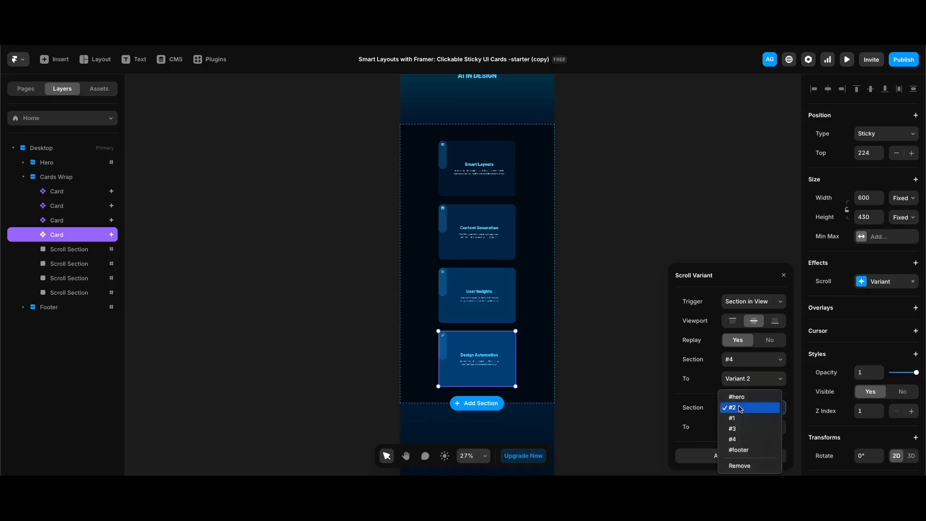
{"action": "left_click", "coordinate": [738, 449]}
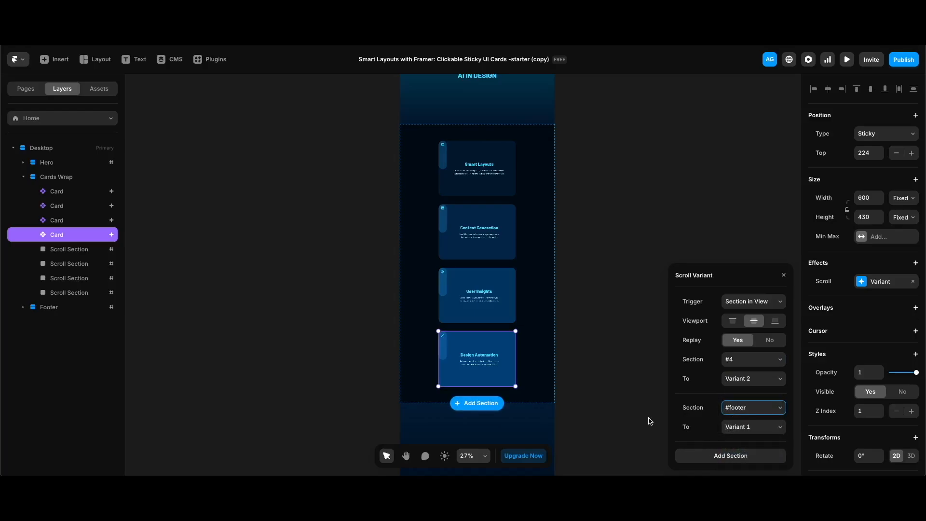